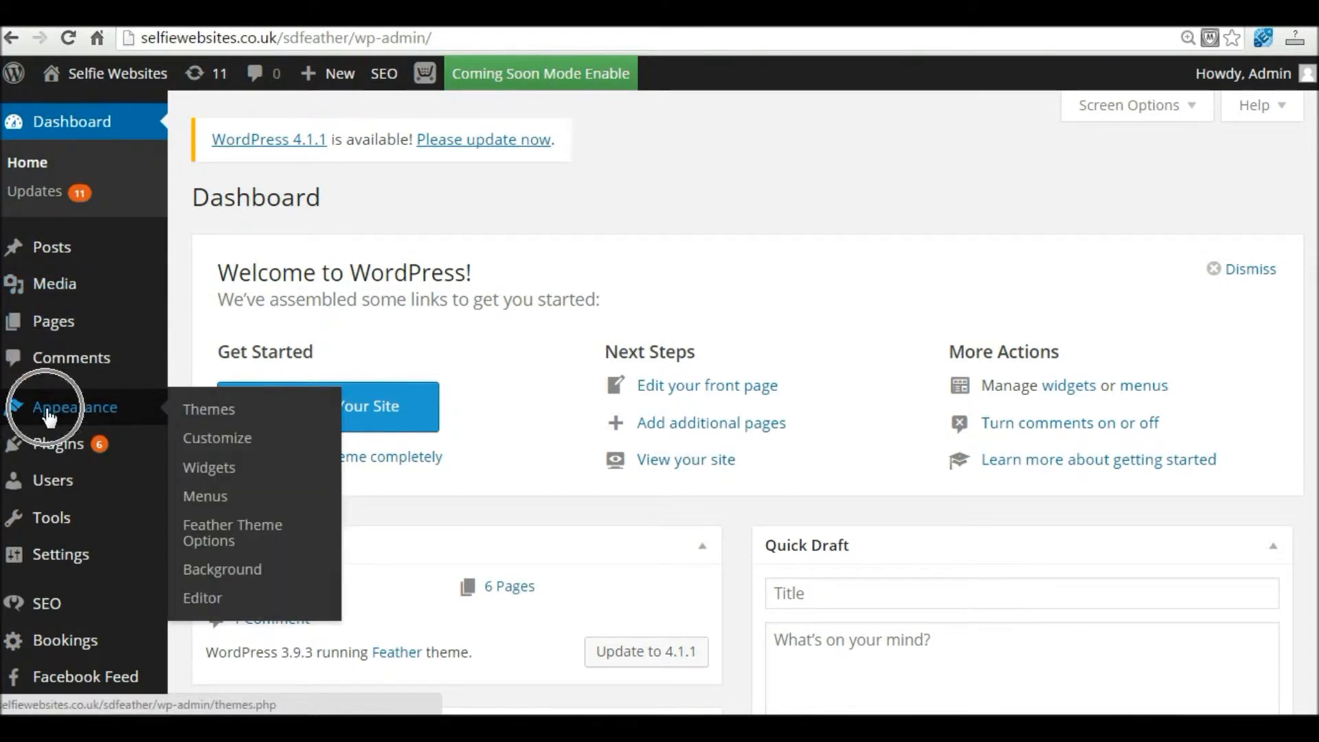
# Disable the Display Home link option in the Navigation settings of the Feather theme options
pyautogui.click(253, 533)
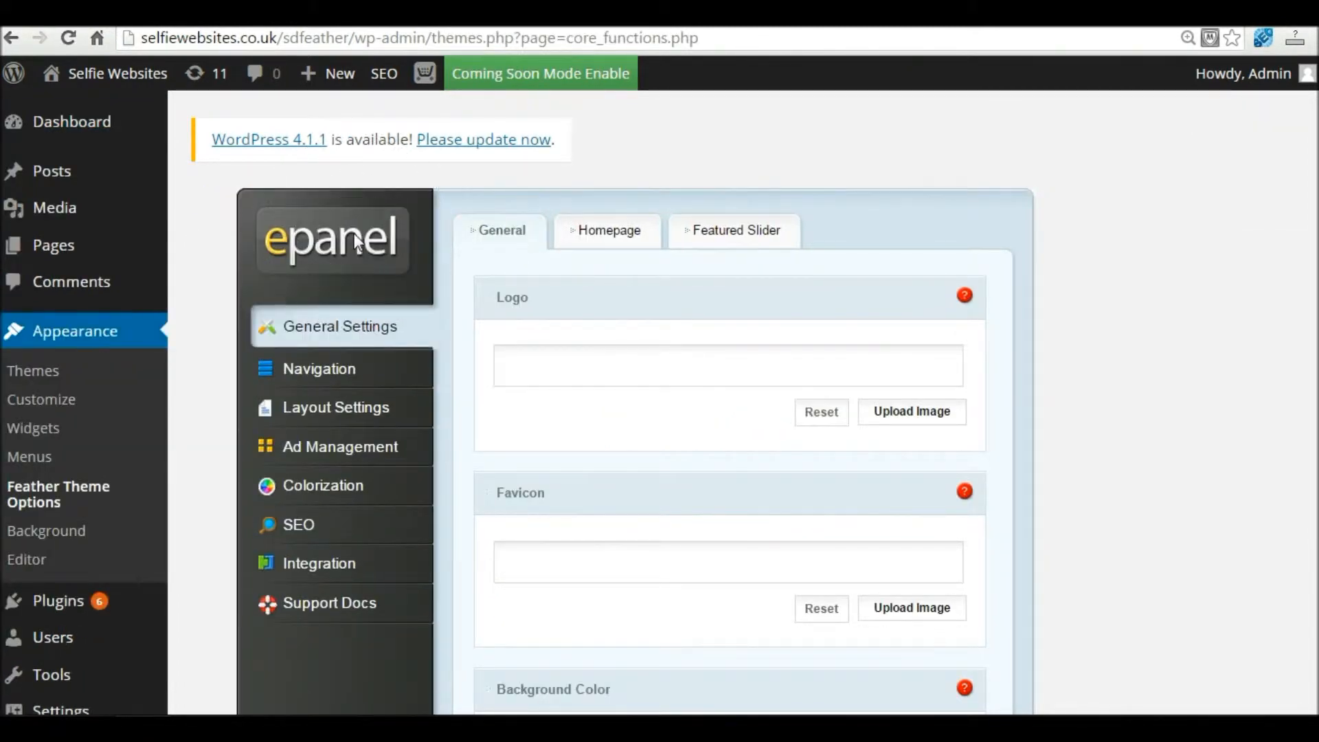
pyautogui.click(332, 376)
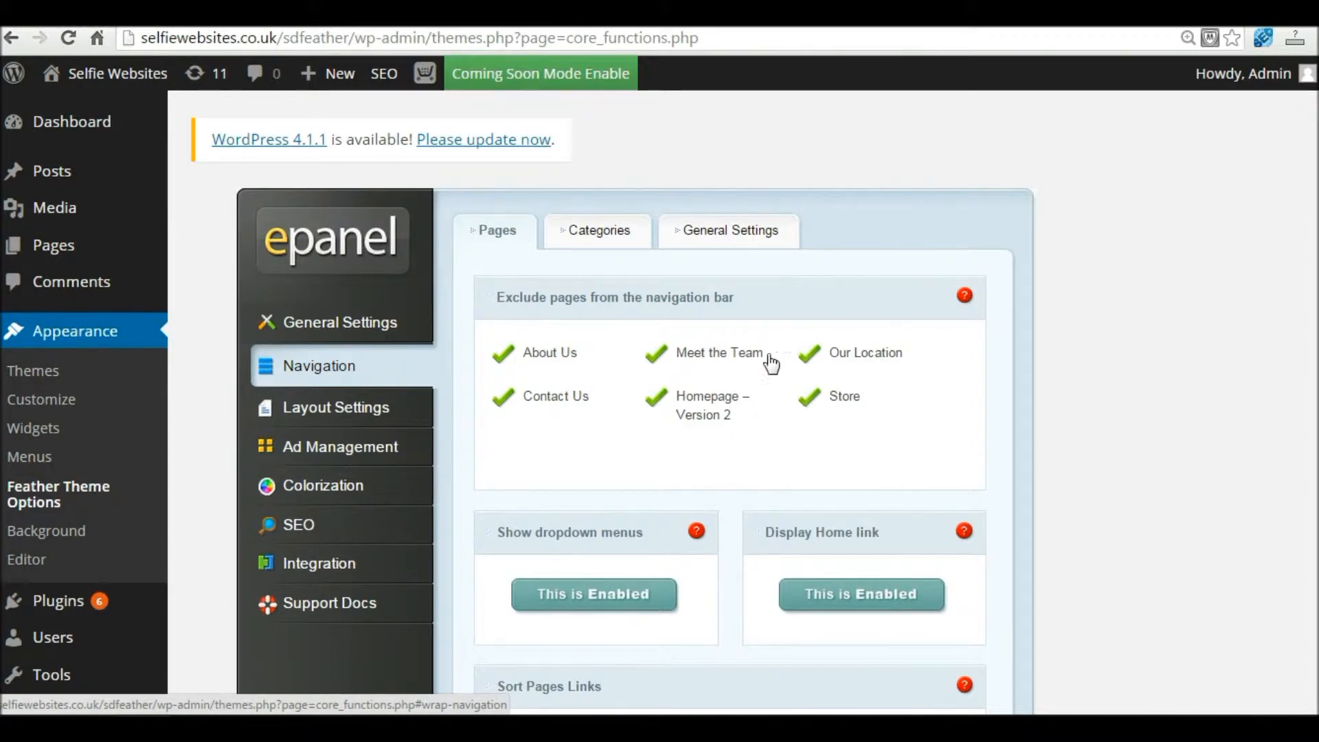
pyautogui.scroll(-1, 916, 419)
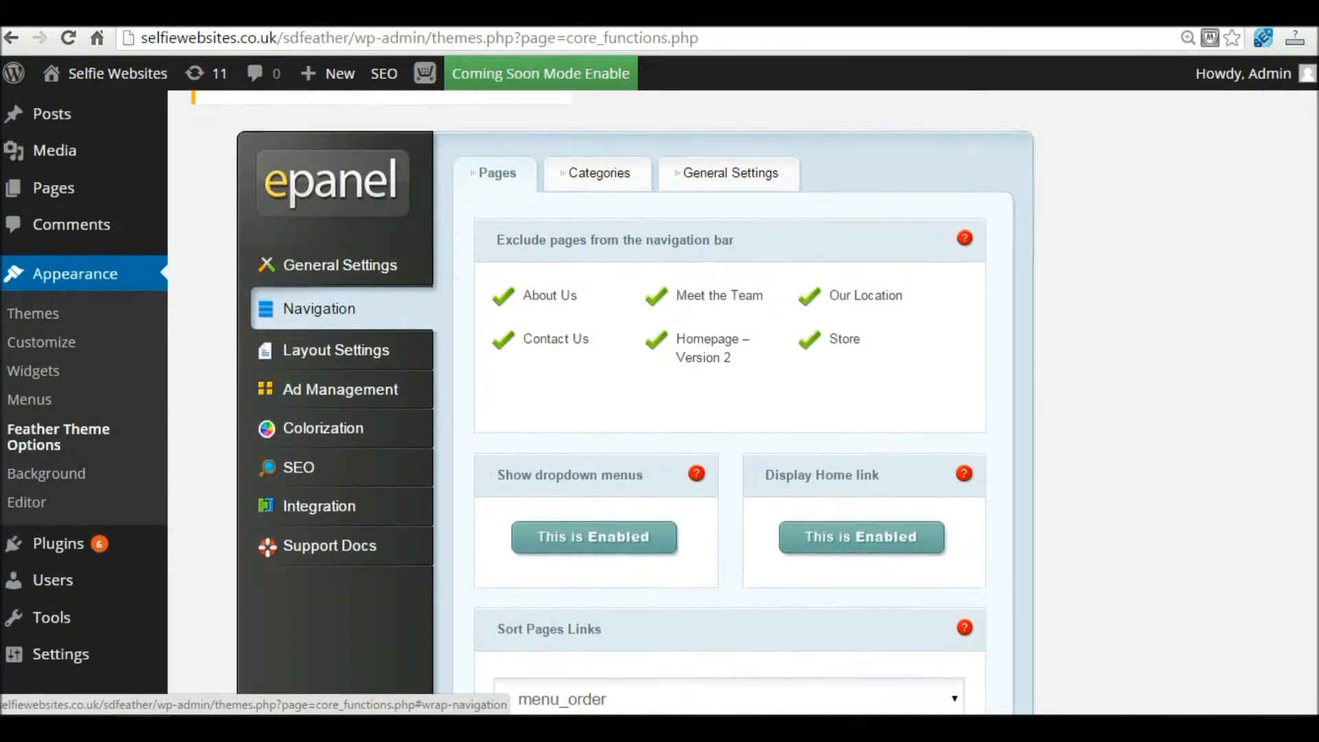
pyautogui.press('ctrl')
pyautogui.press('ctrl')
pyautogui.press('ctrl')
pyautogui.press('ctrl')
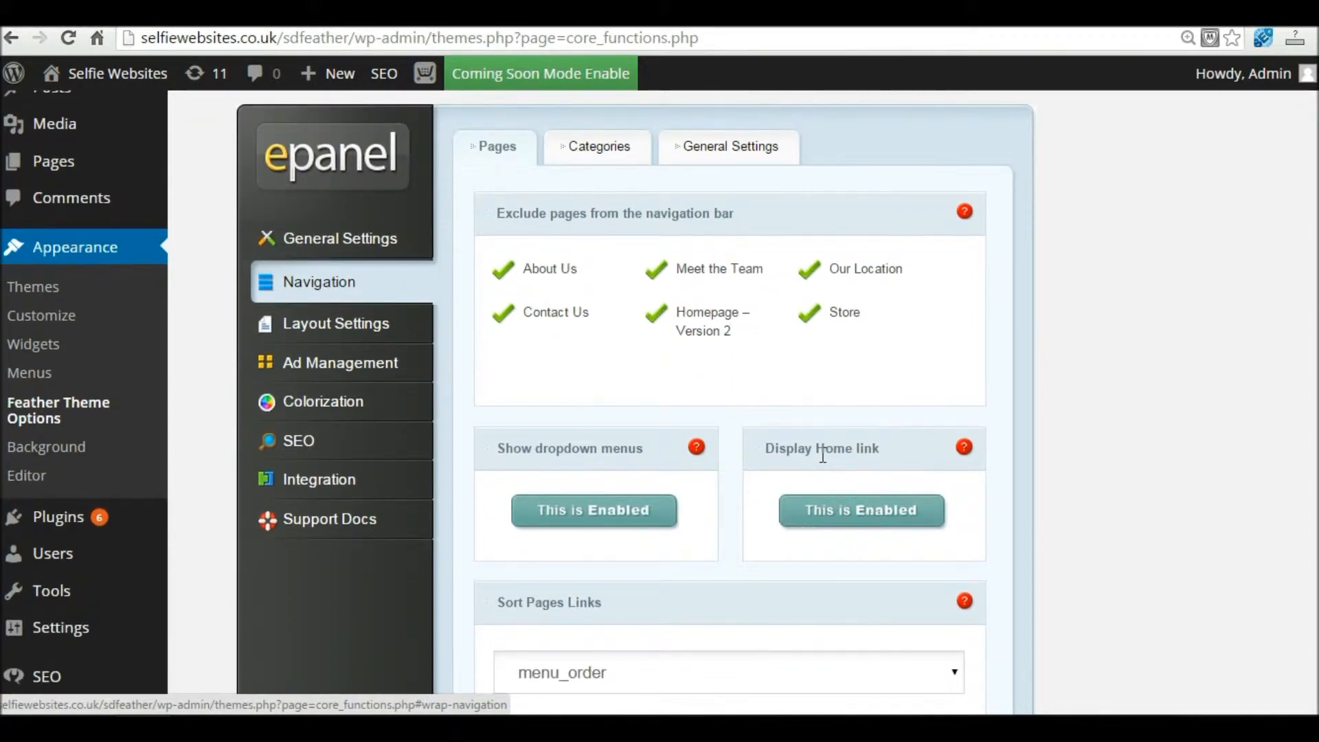
pyautogui.press('ctrl')
pyautogui.click(836, 522)
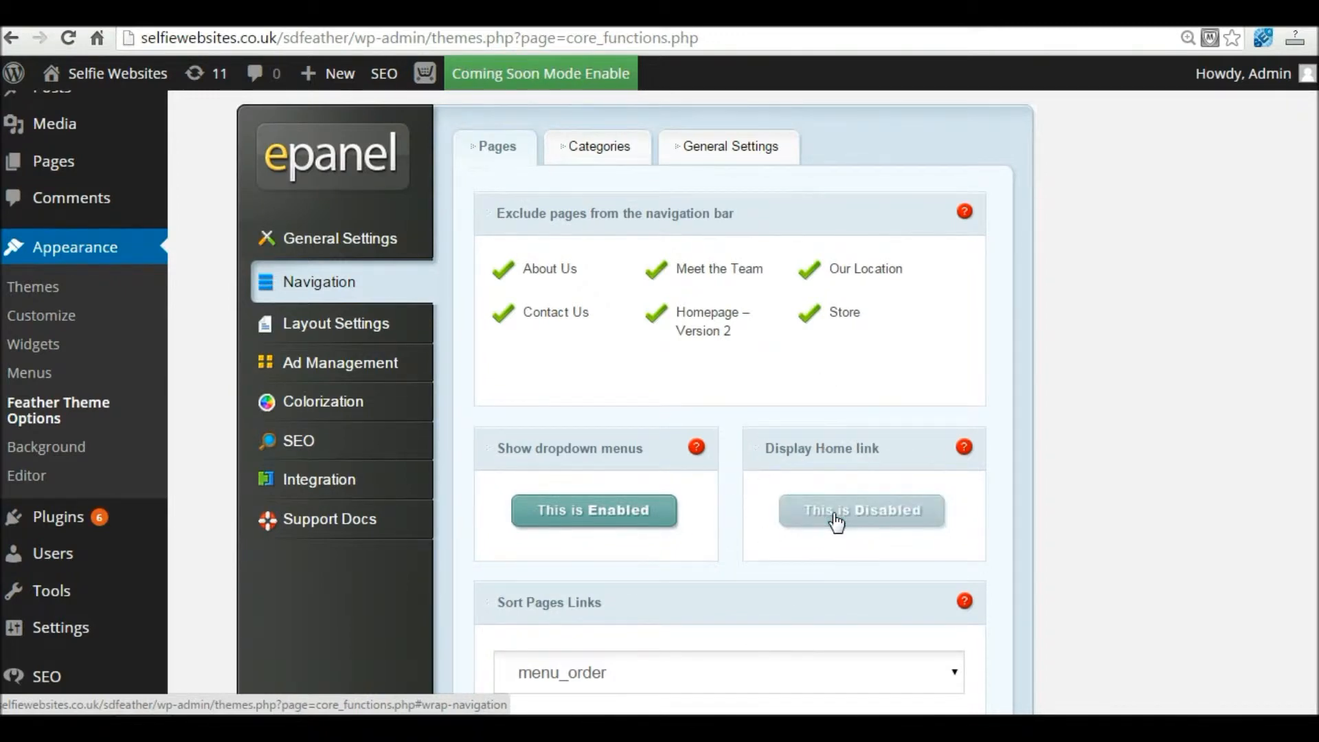
# Save the theme's navigation options and visit the live site
pyautogui.scroll(-3, 660, 399)
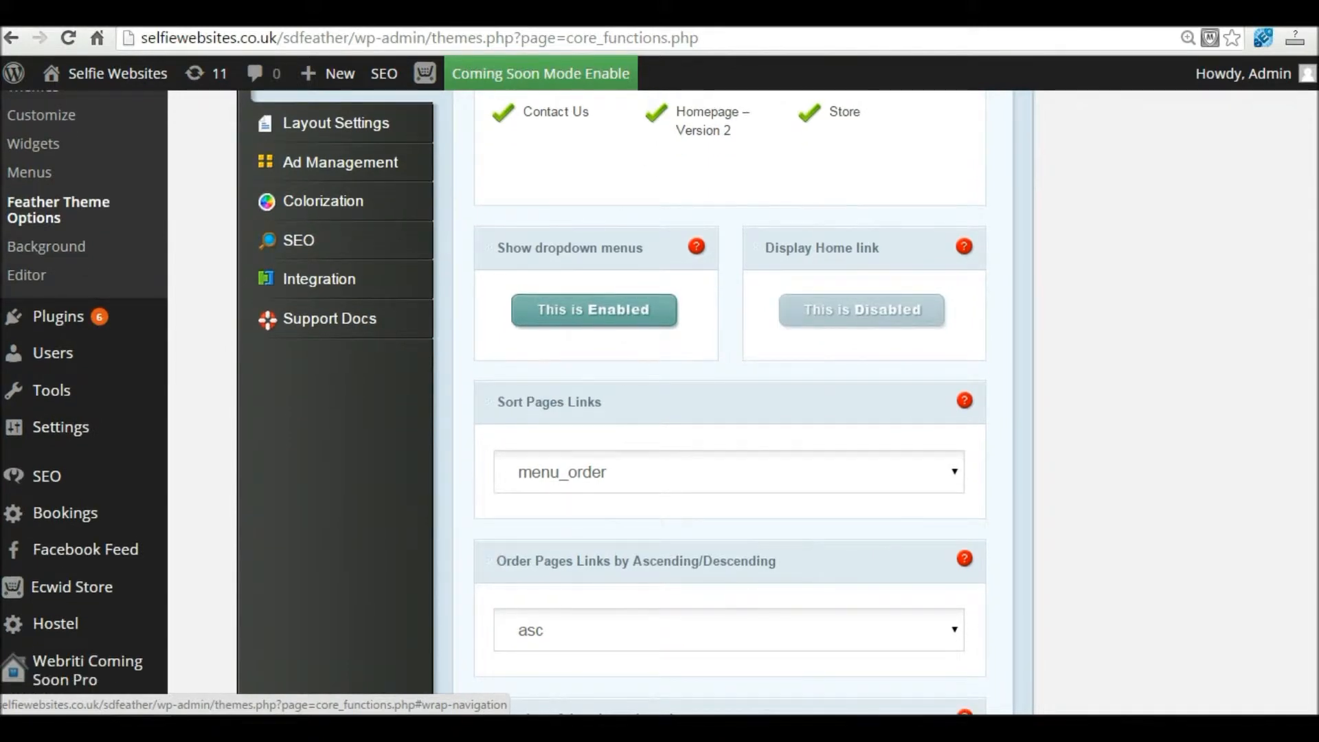
pyautogui.scroll(-5, 1304, 586)
pyautogui.click(992, 605)
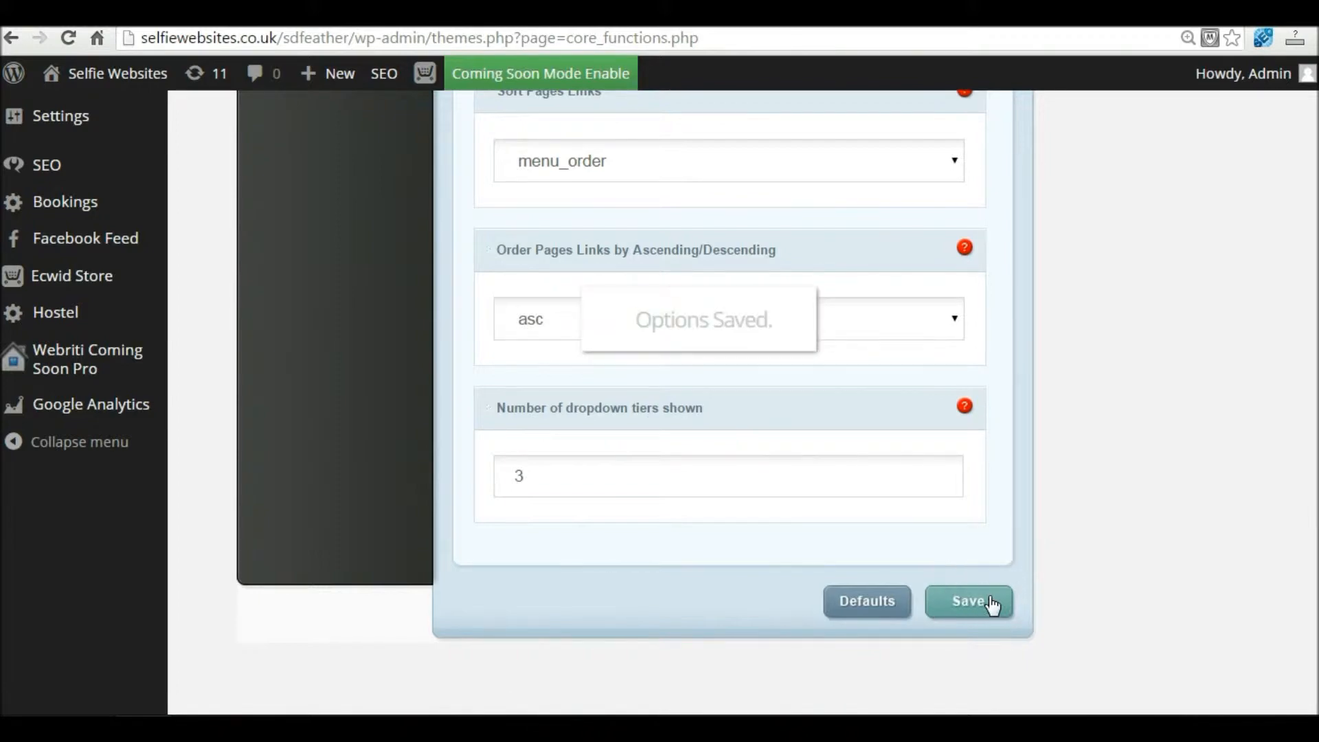
pyautogui.moveTo(114, 82)
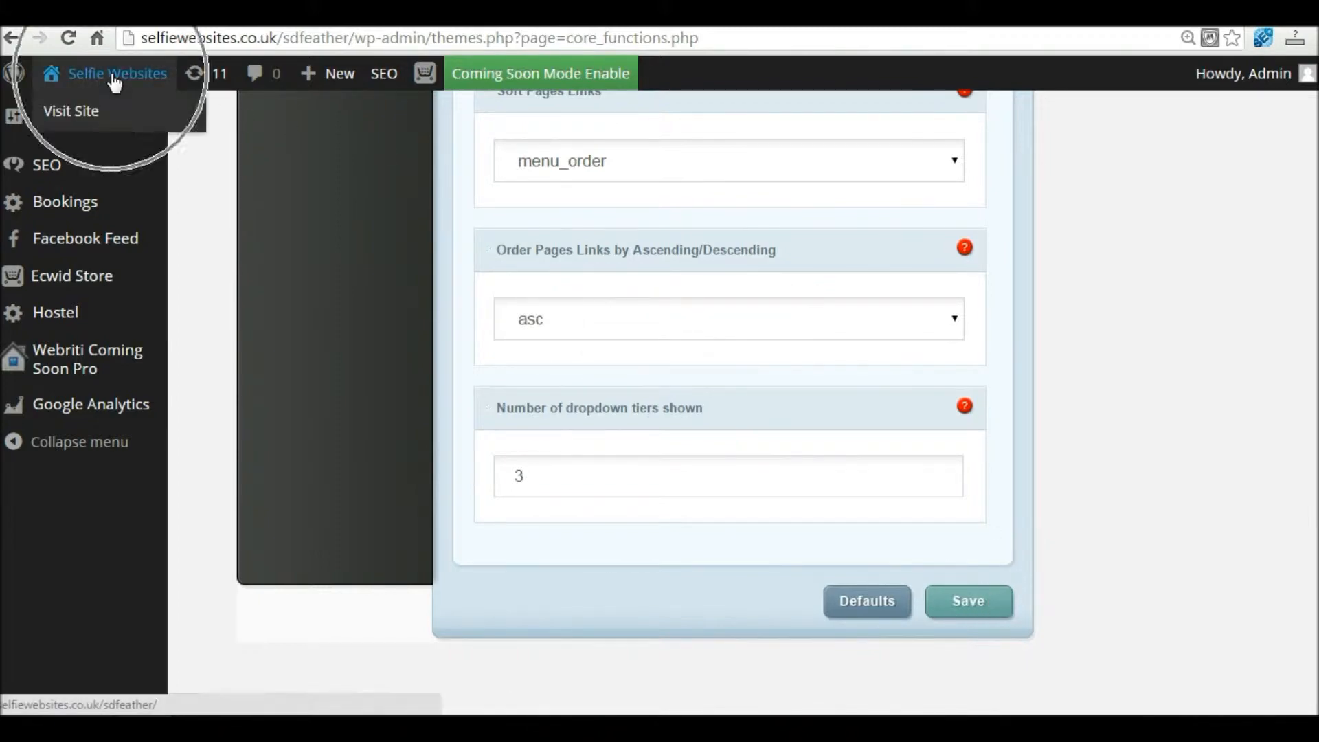
pyautogui.click(110, 73)
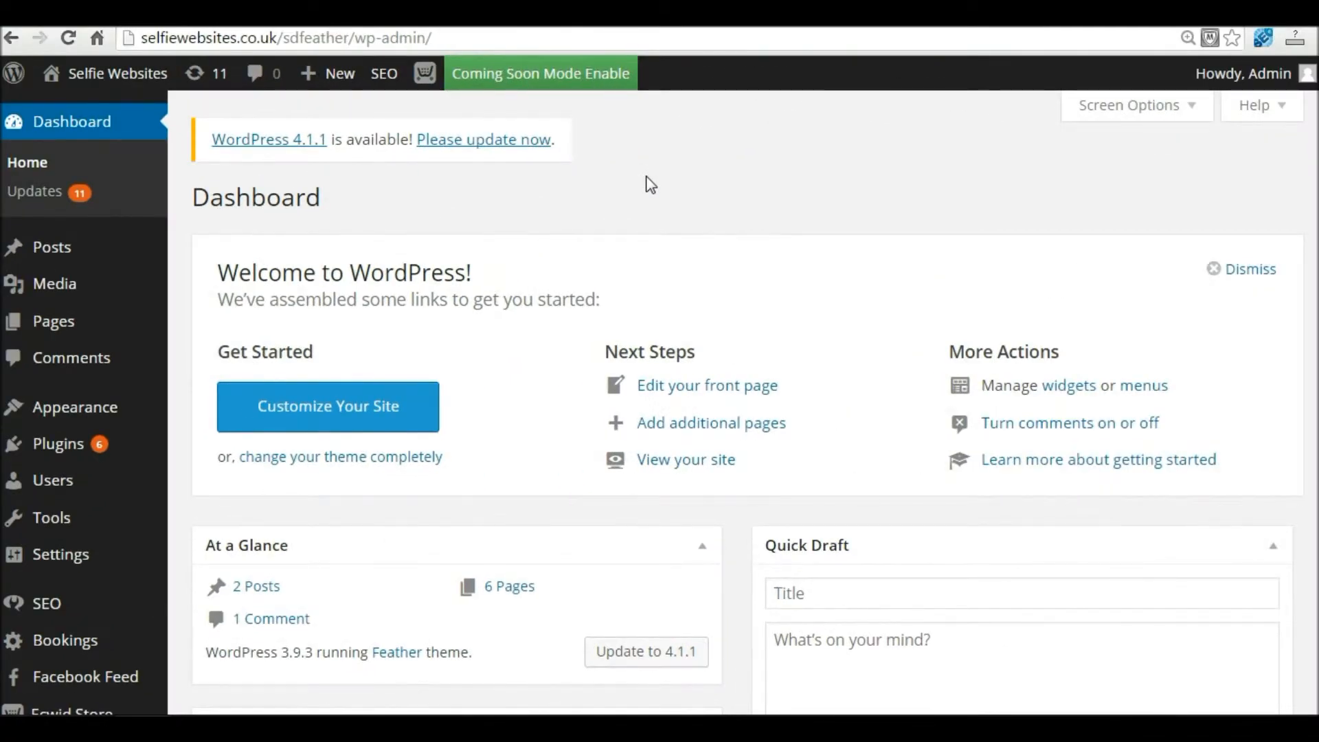
# Open the menu editor and add the Homepage – Version 2 page to Navigation Bar 1
pyautogui.click(61, 414)
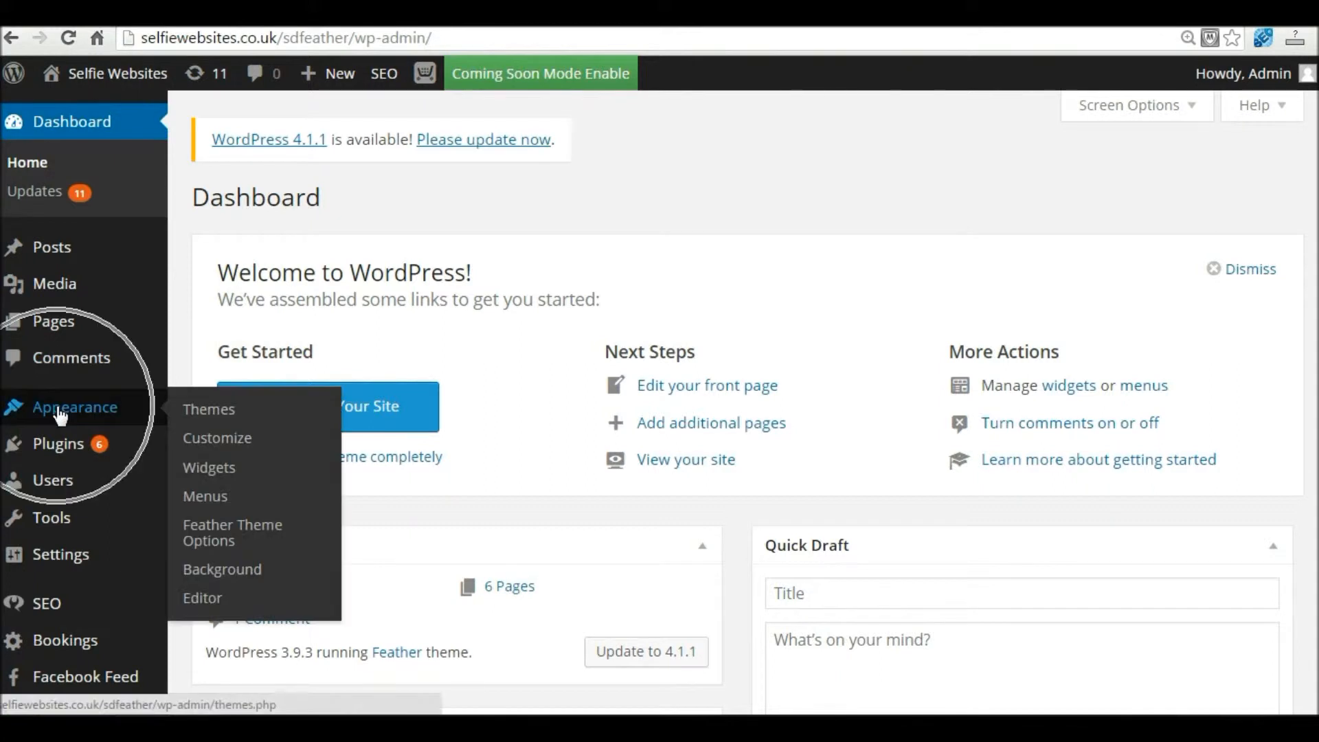
pyautogui.press('ctrl')
pyautogui.press('ctrl')
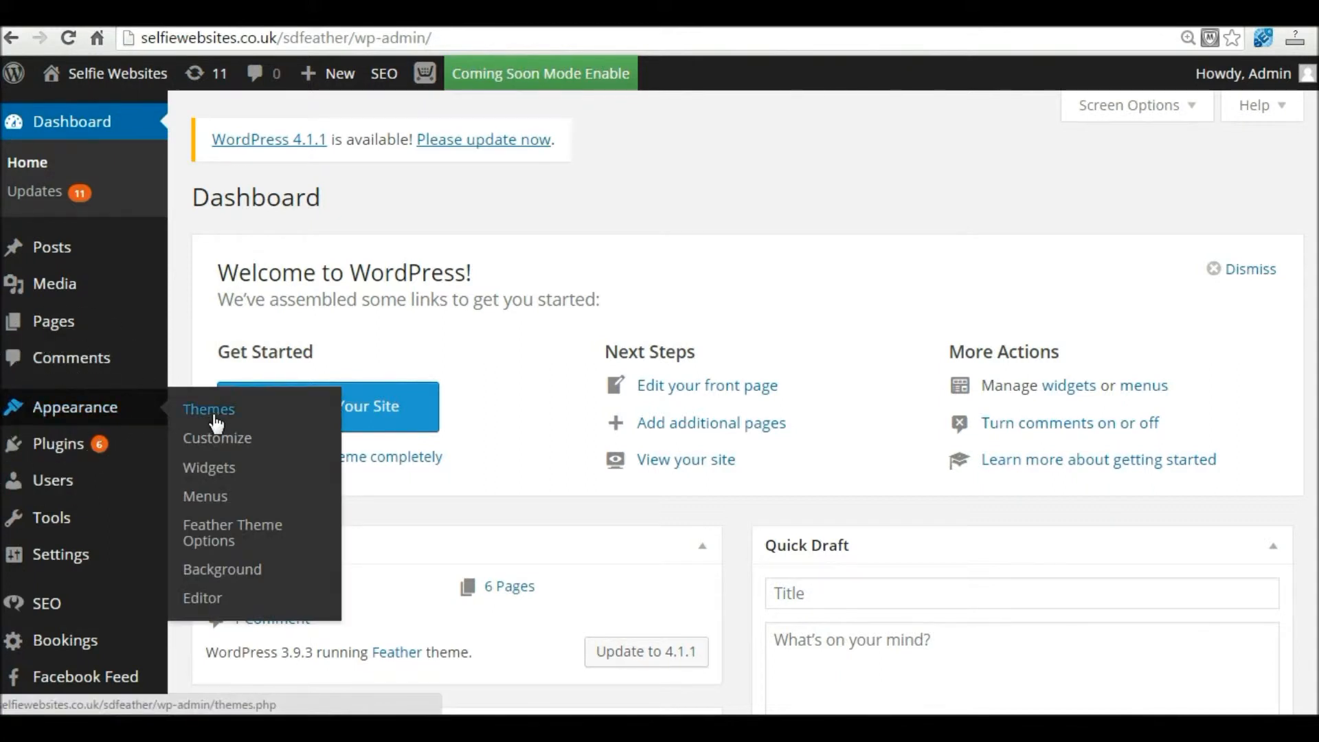
pyautogui.click(205, 498)
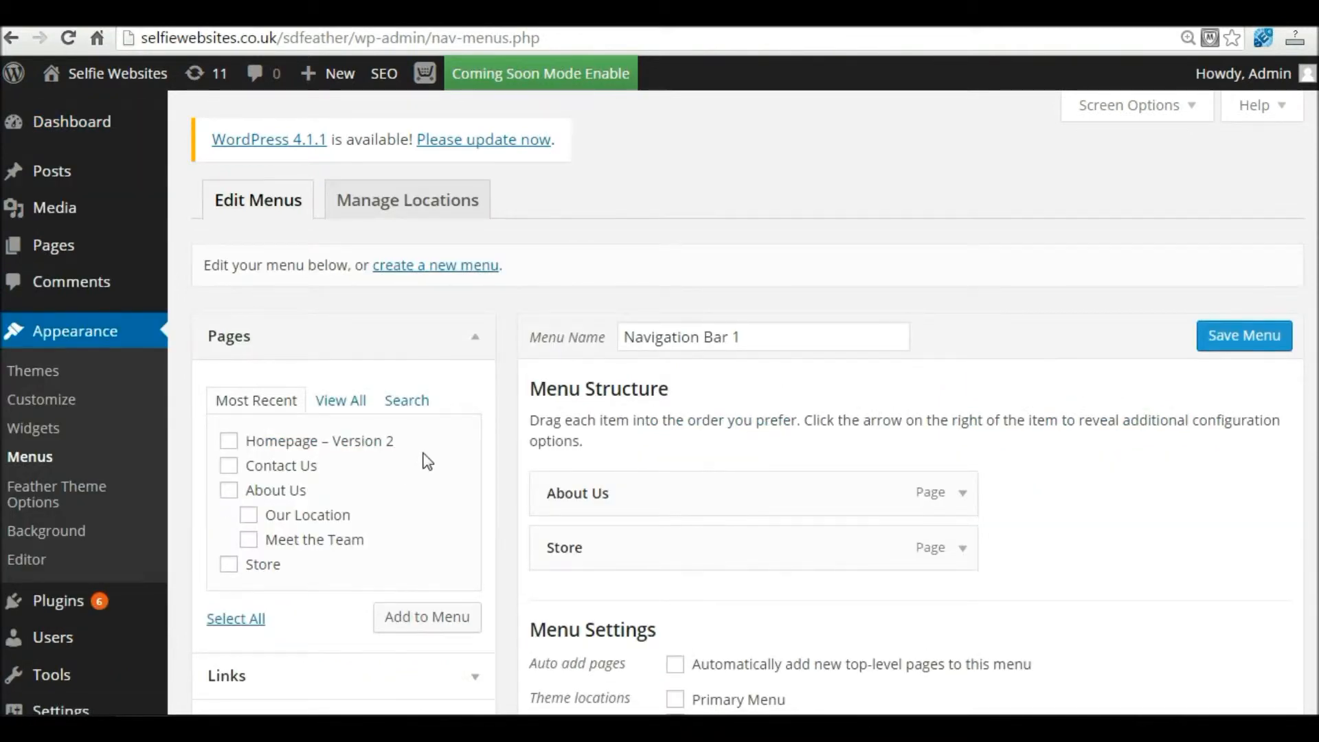
pyautogui.scroll(-1, 753, 489)
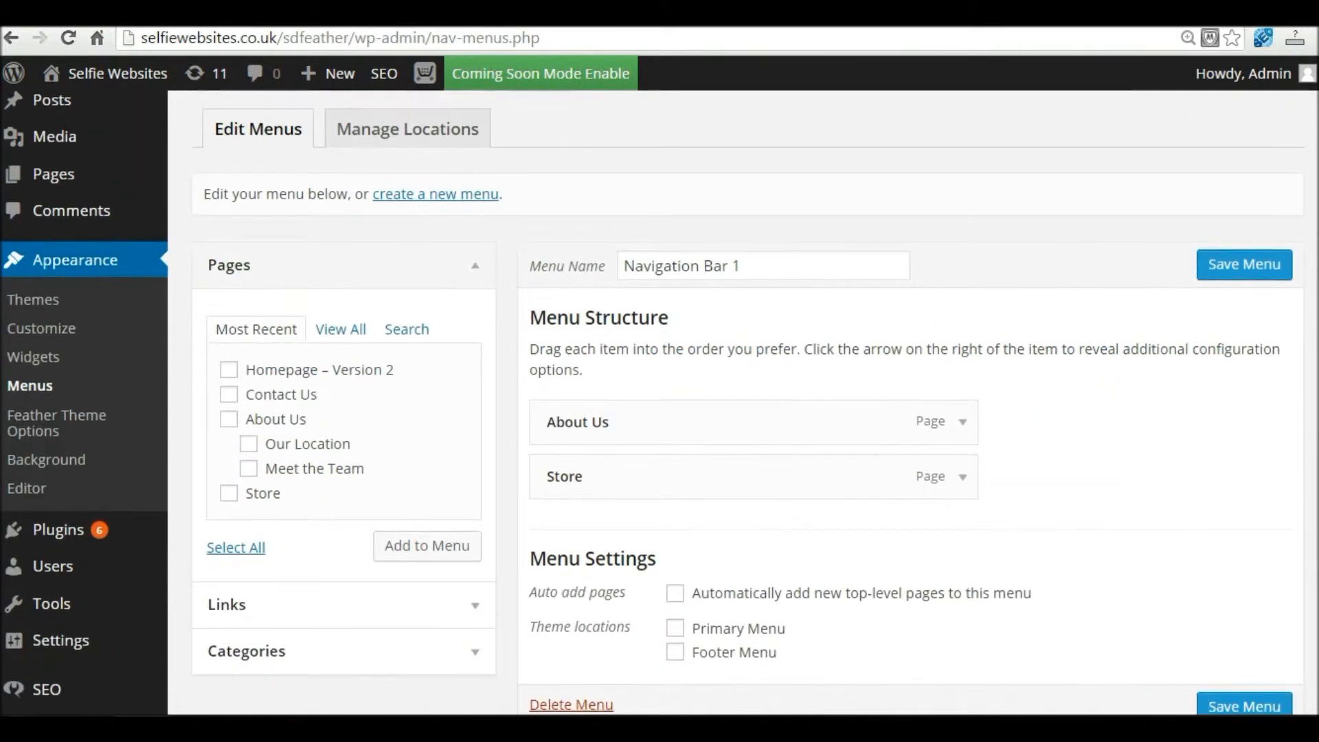
pyautogui.click(601, 320)
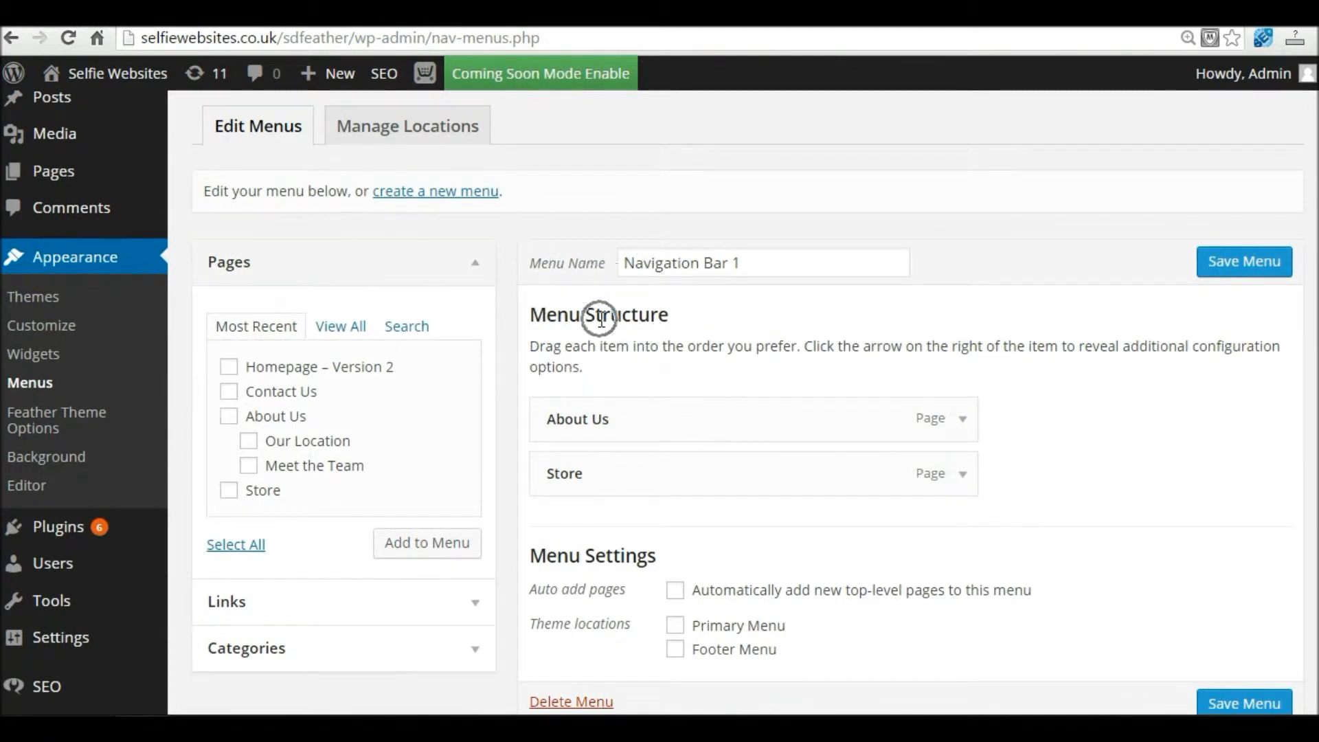
pyautogui.moveTo(759, 264); pyautogui.dragTo(621, 256)
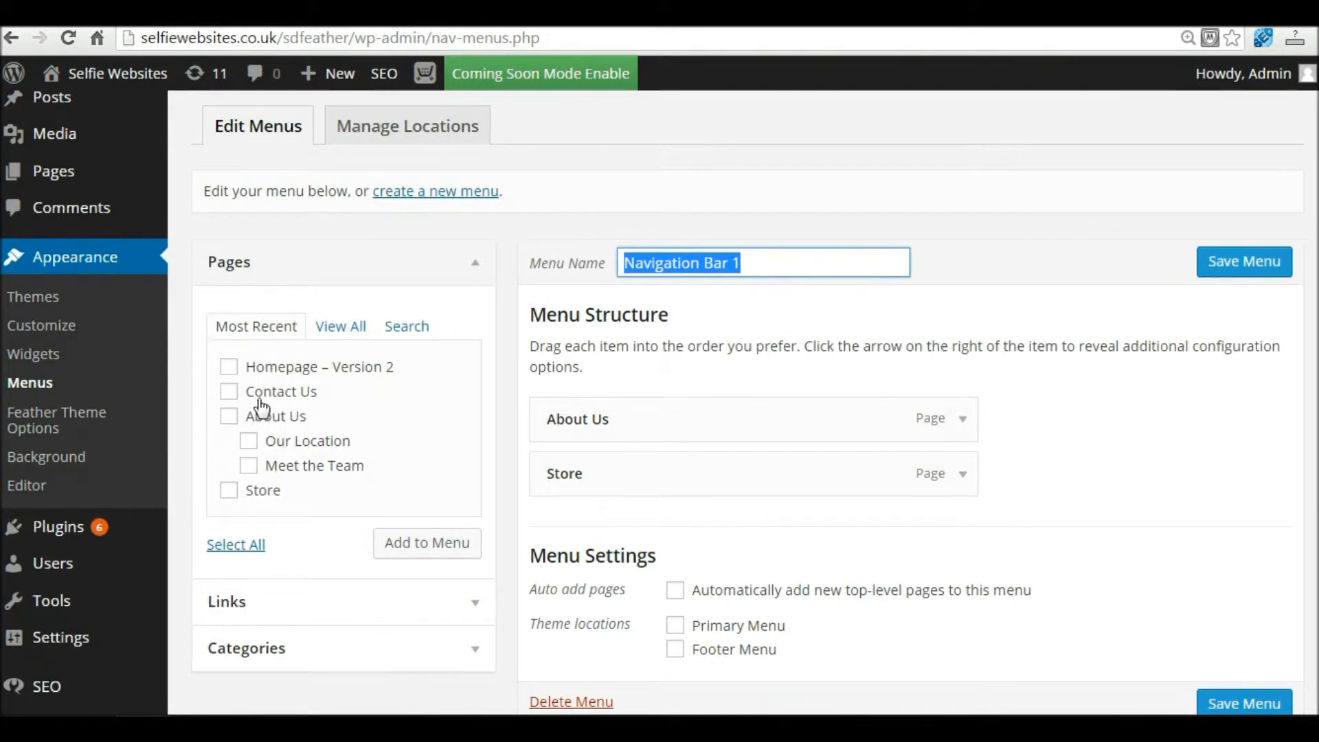
pyautogui.click(232, 369)
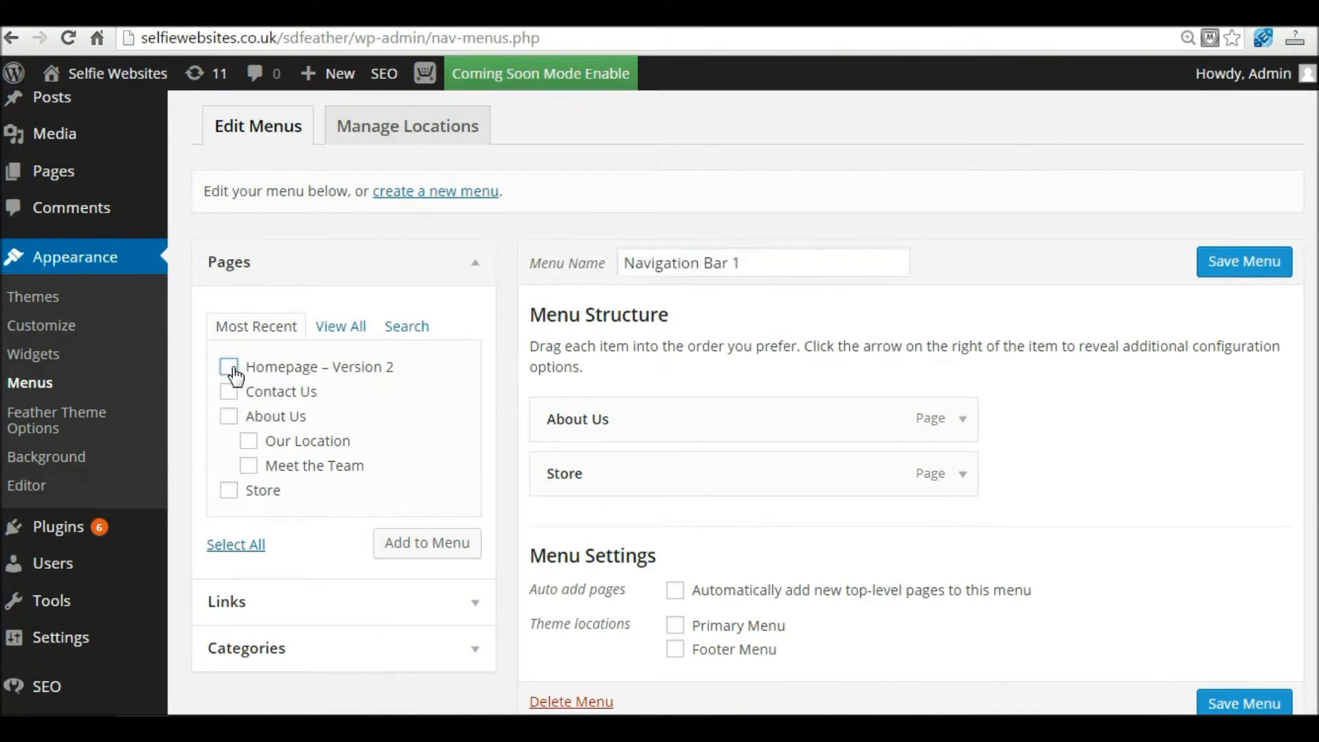
pyautogui.click(416, 550)
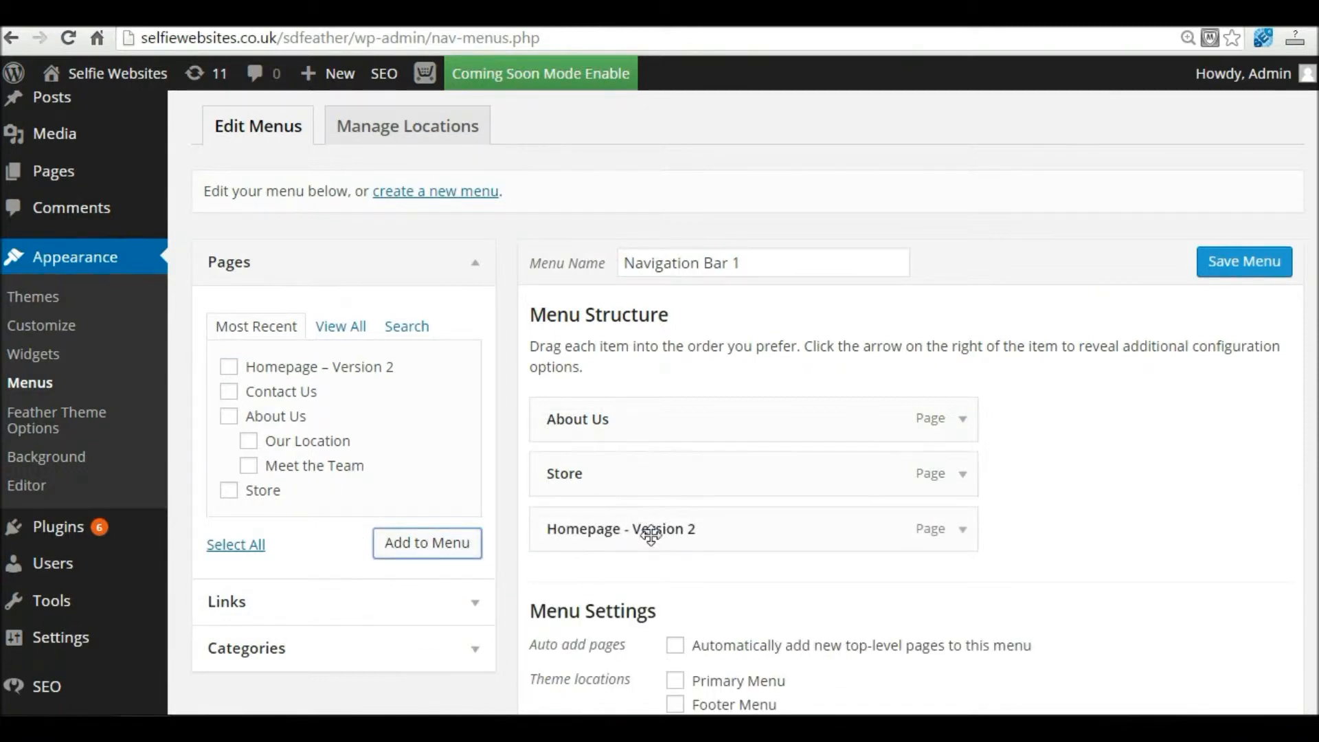
# Try Homepage – Version 2 as the first menu item, return it to the last position after Store, and save the menu
pyautogui.moveTo(642, 537); pyautogui.dragTo(589, 433)
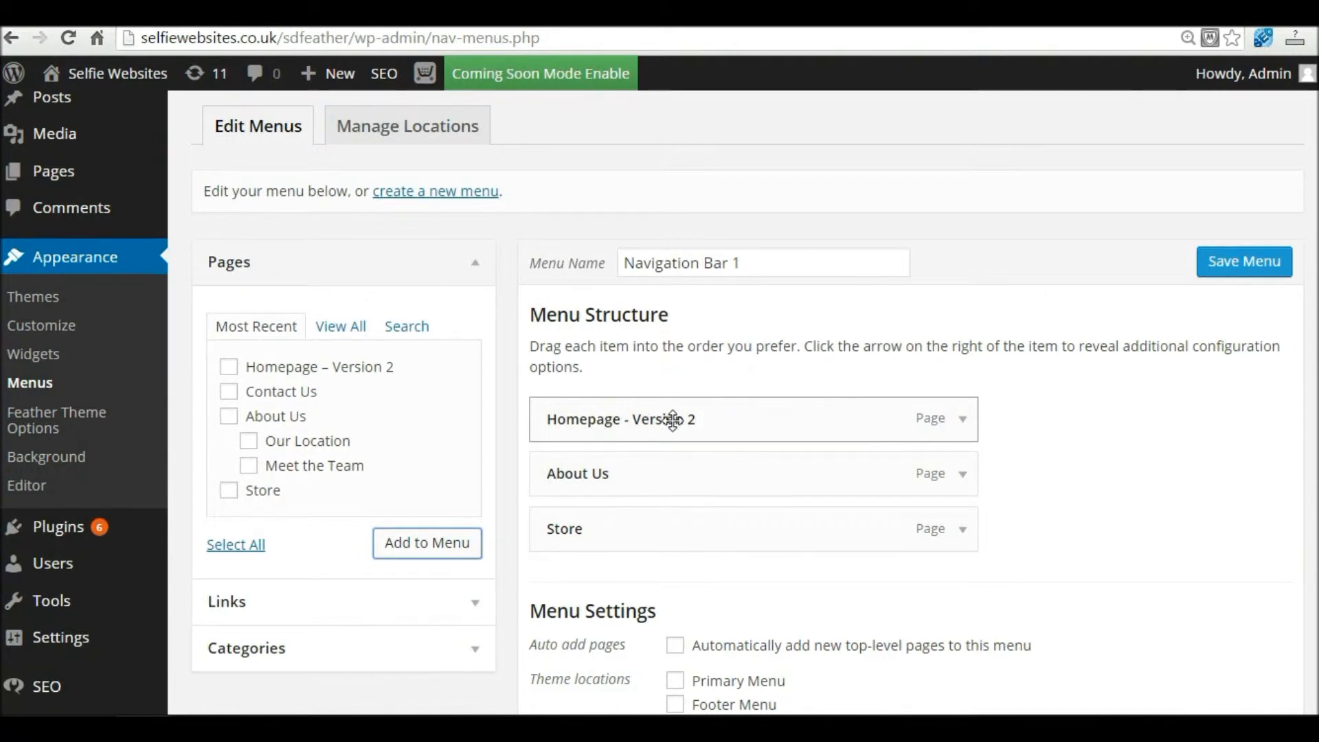
pyautogui.moveTo(671, 423); pyautogui.dragTo(684, 543)
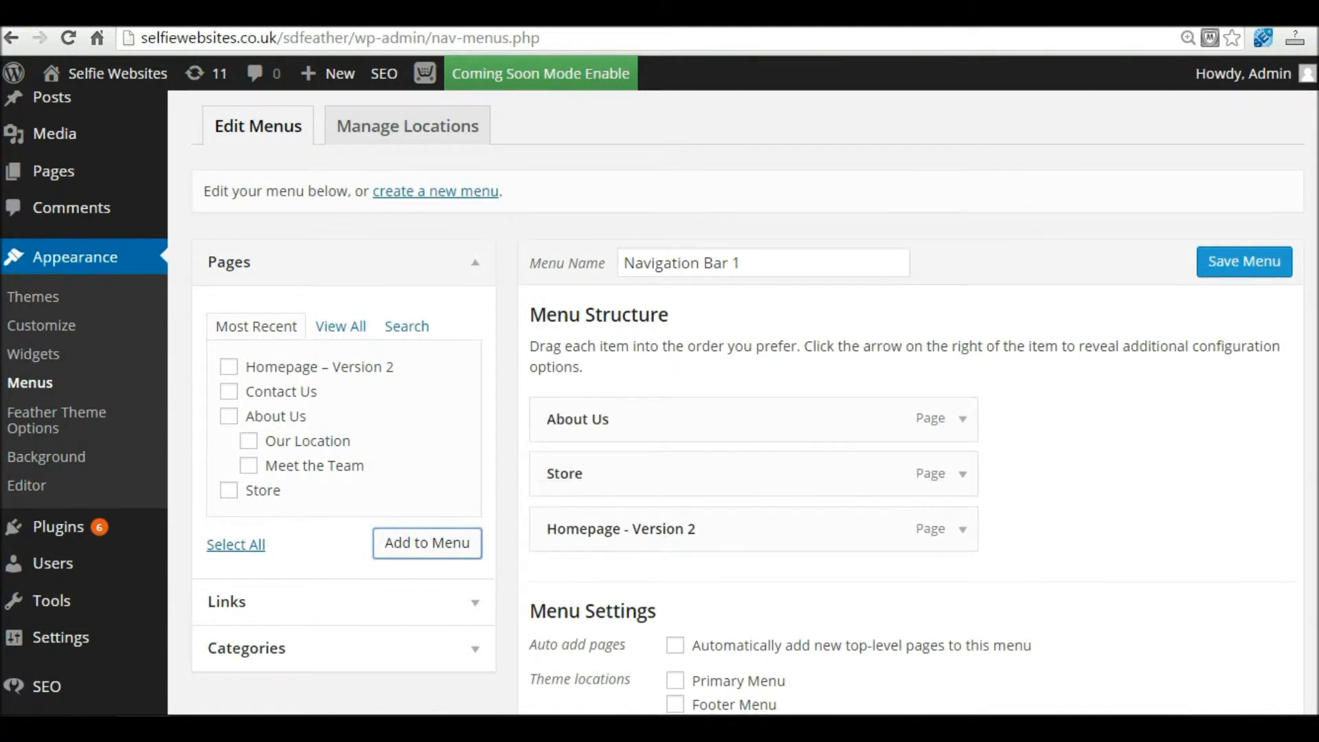
pyautogui.scroll(-1, 1031, 358)
pyautogui.click(1253, 247)
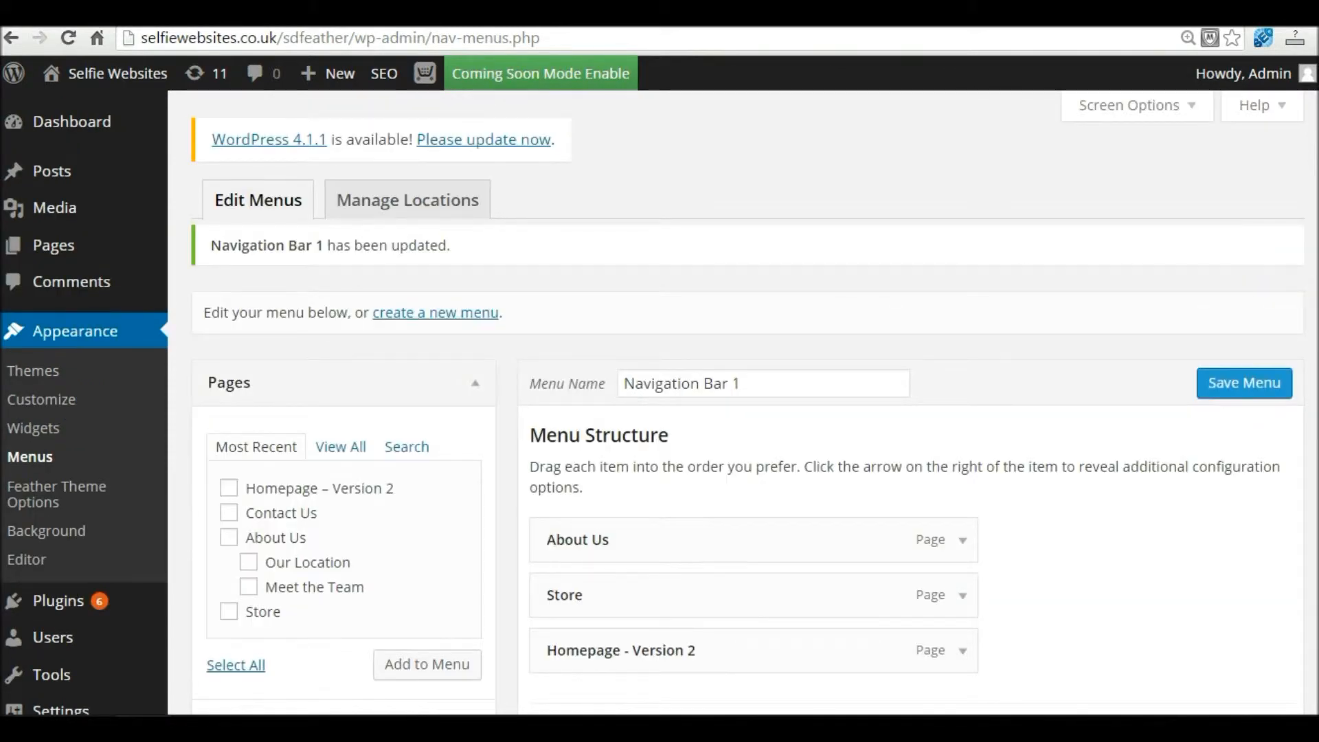
# Assign Navigation Bar 1 to the theme's Primary Menu location and save the changes
pyautogui.scroll(-1, 742, 402)
pyautogui.scroll(1, 742, 403)
pyautogui.click(437, 206)
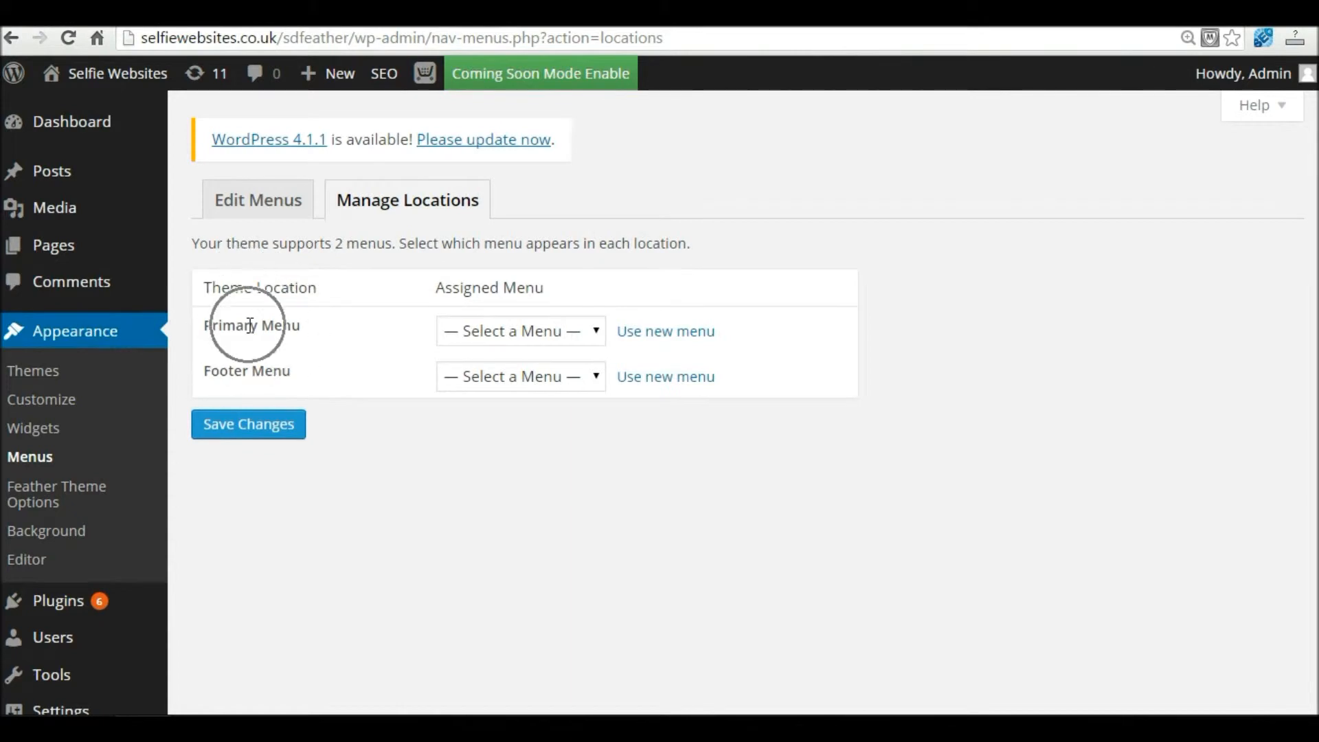
pyautogui.click(530, 335)
pyautogui.click(506, 386)
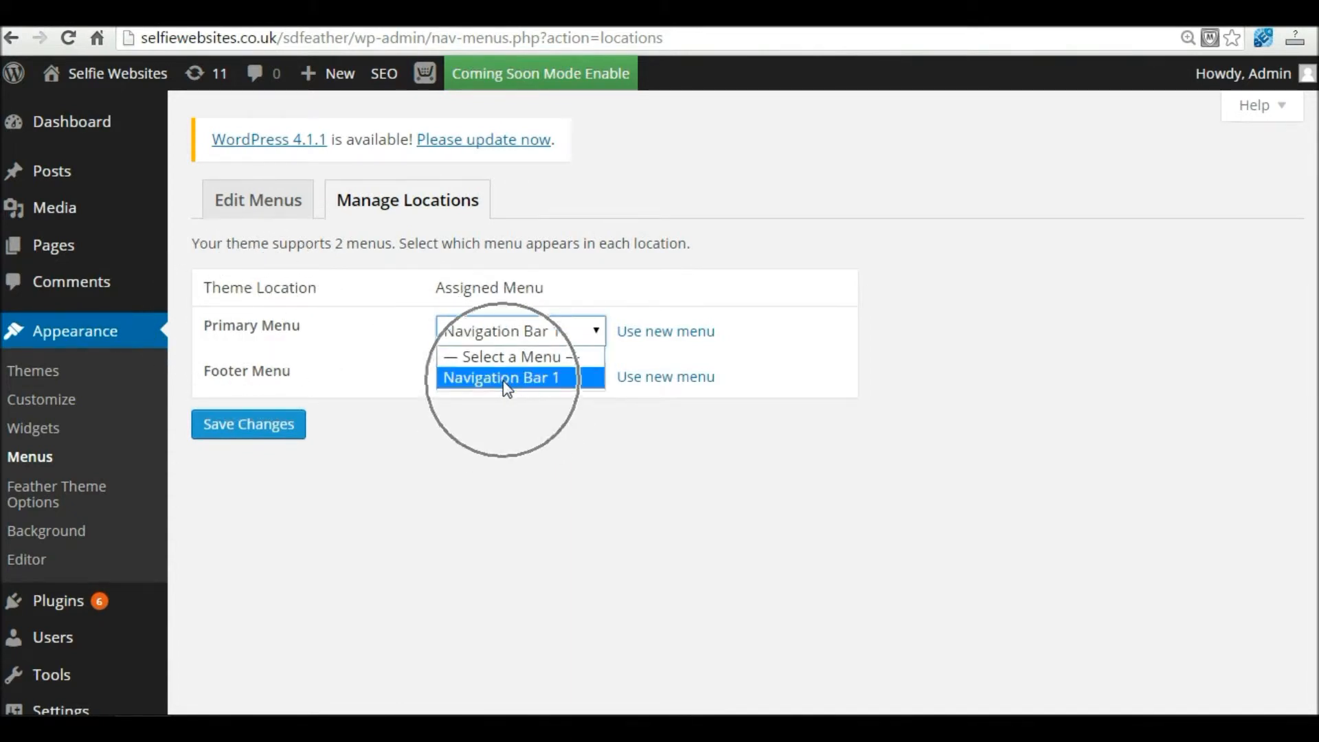
pyautogui.click(507, 386)
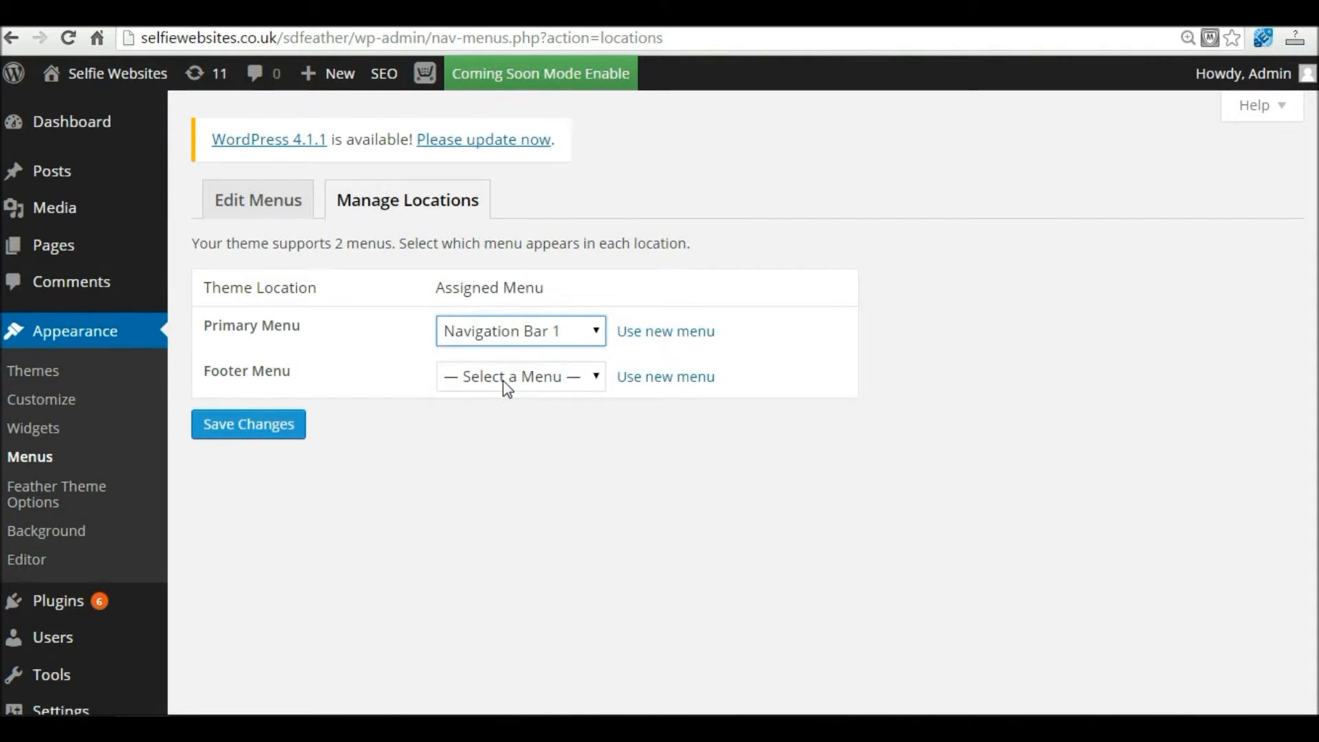
pyautogui.click(247, 431)
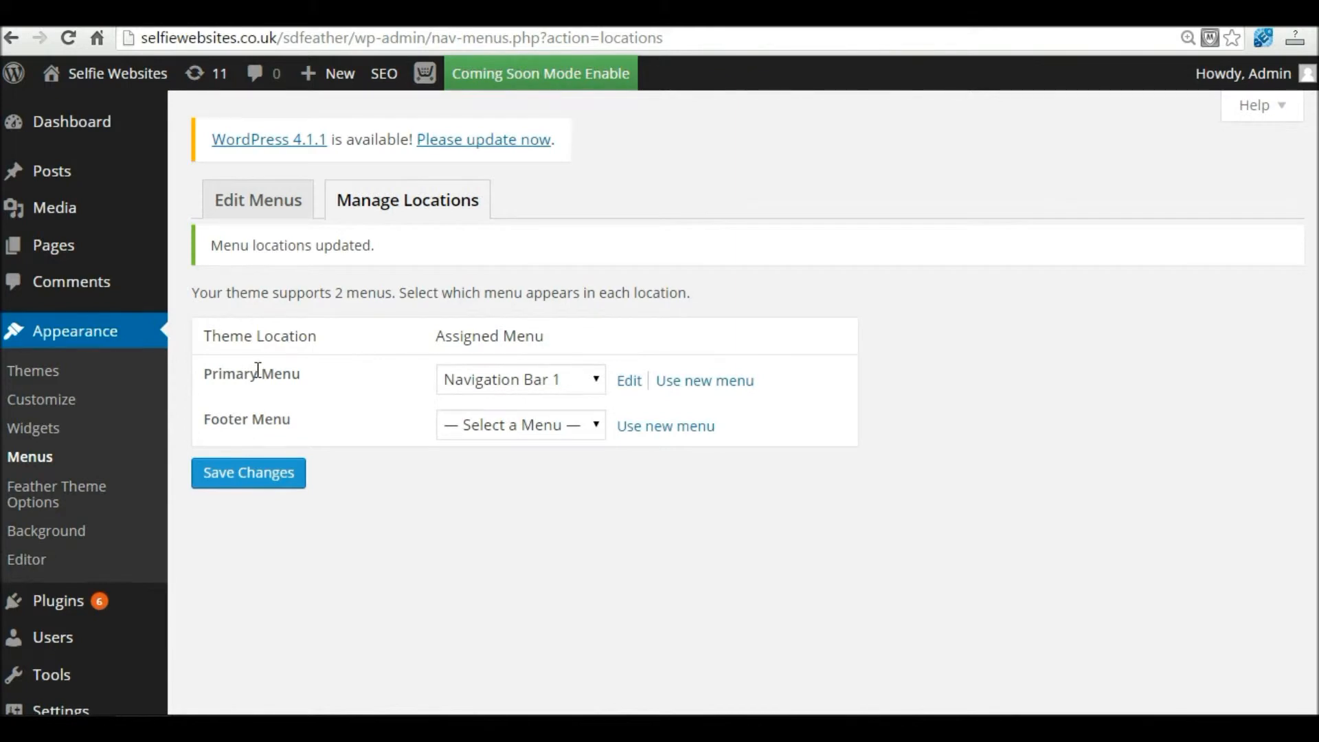
# View the navigation bar on the live site and return to the dashboard
pyautogui.moveTo(135, 85)
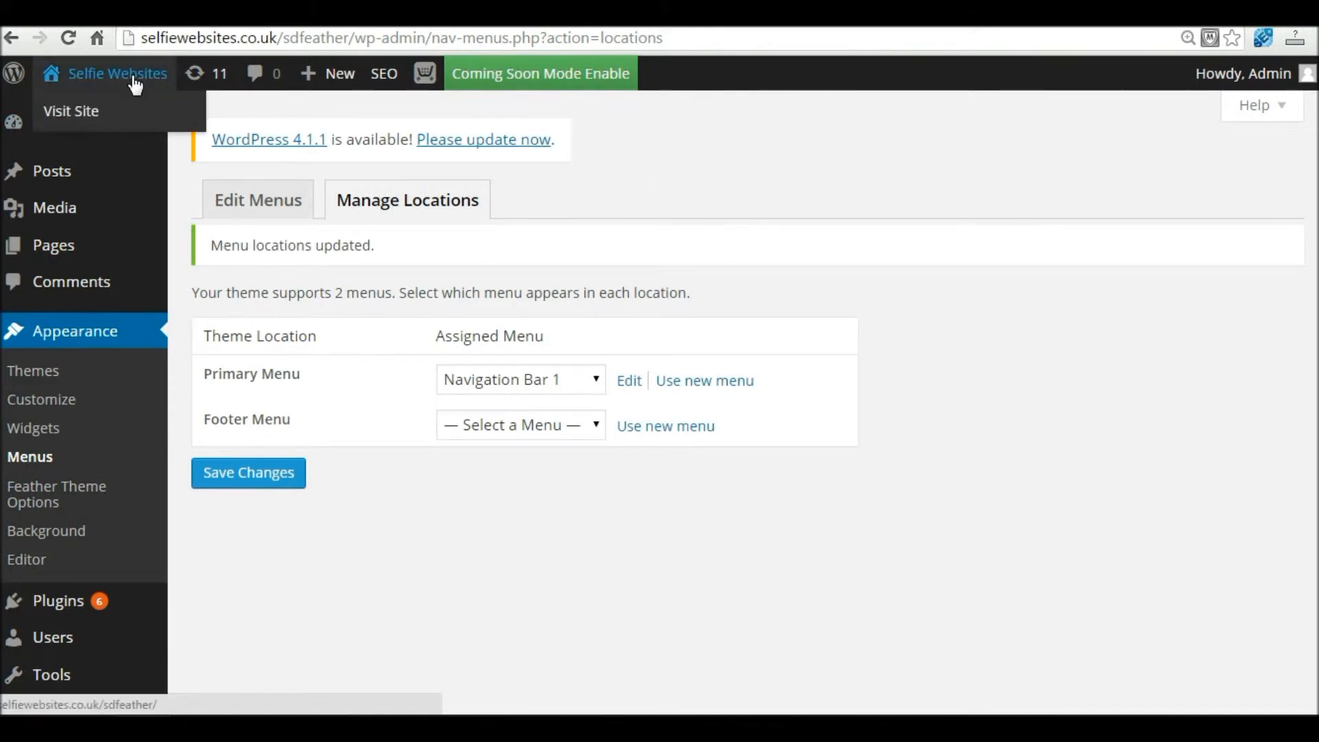
pyautogui.click(135, 81)
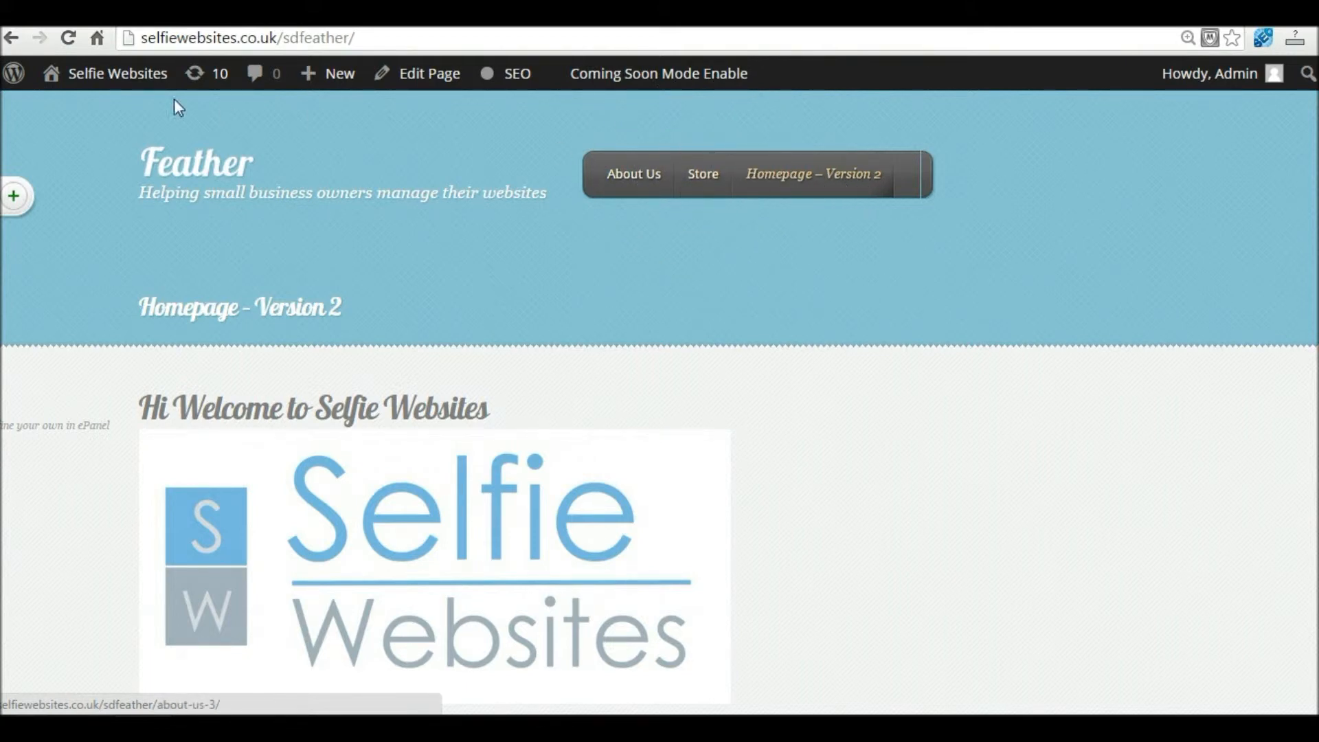
pyautogui.click(103, 76)
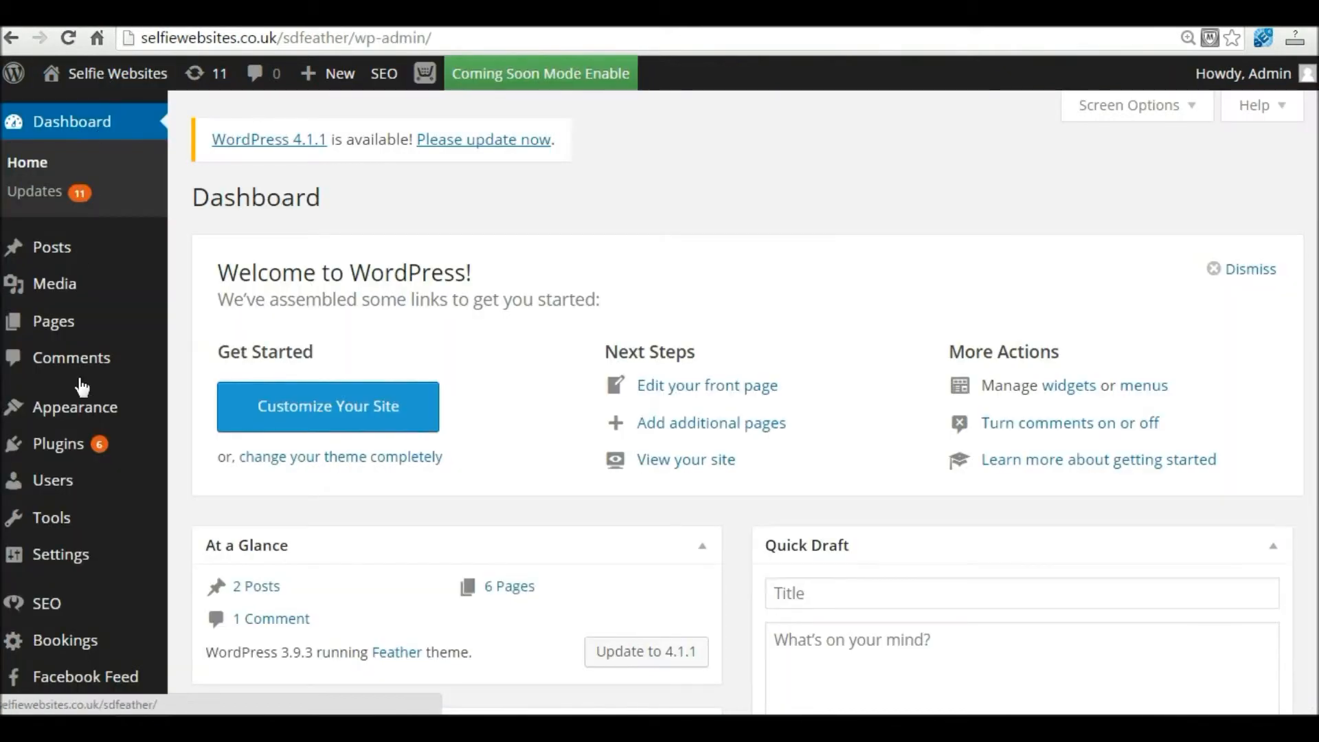
# Move Homepage – Version 2 above About Us in Navigation Bar 1 and save the menu
pyautogui.moveTo(78, 406)
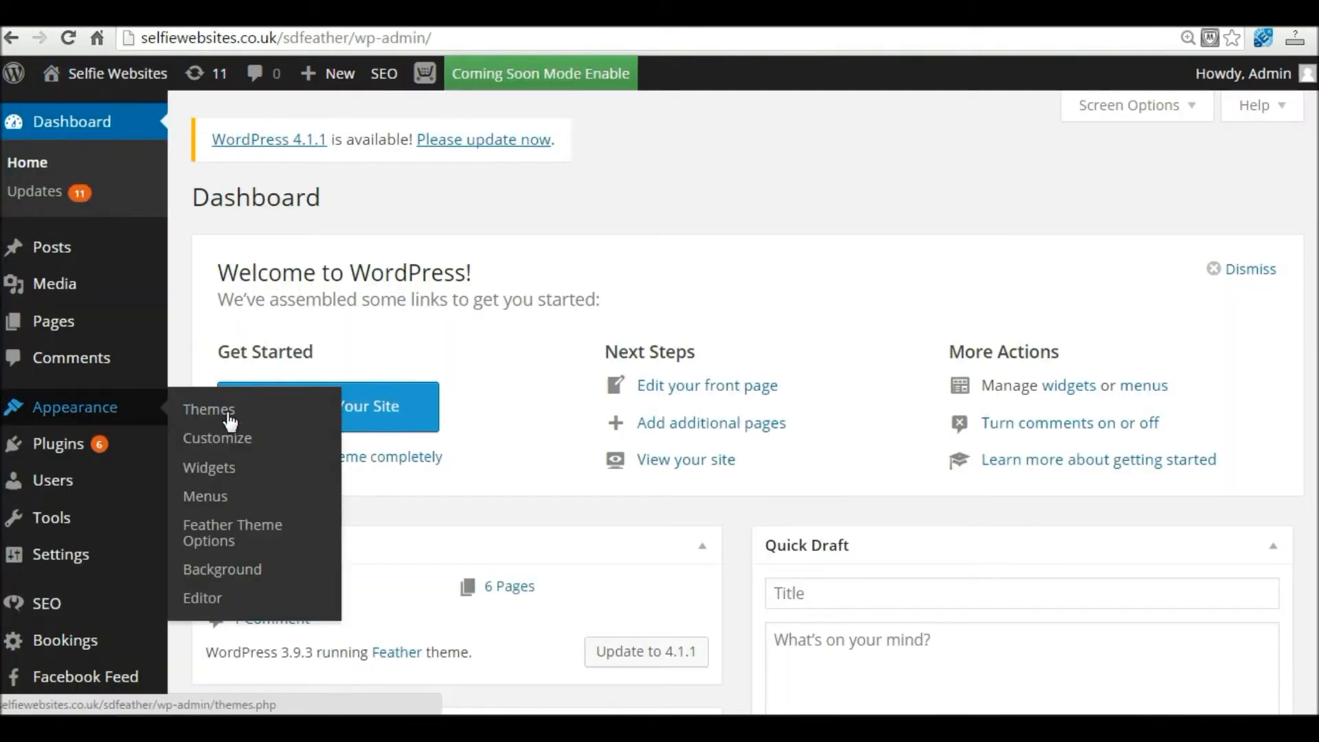
pyautogui.click(215, 494)
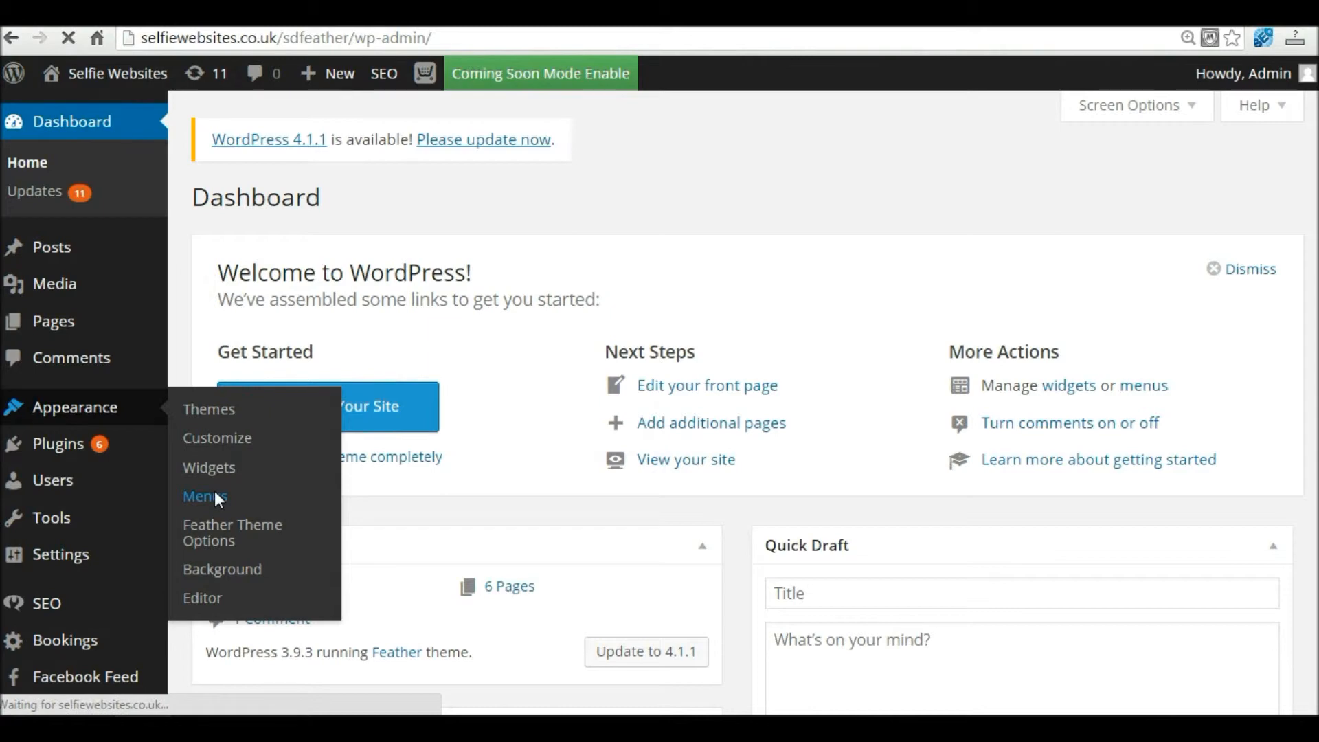
pyautogui.moveTo(613, 607); pyautogui.dragTo(604, 480)
pyautogui.click(1230, 337)
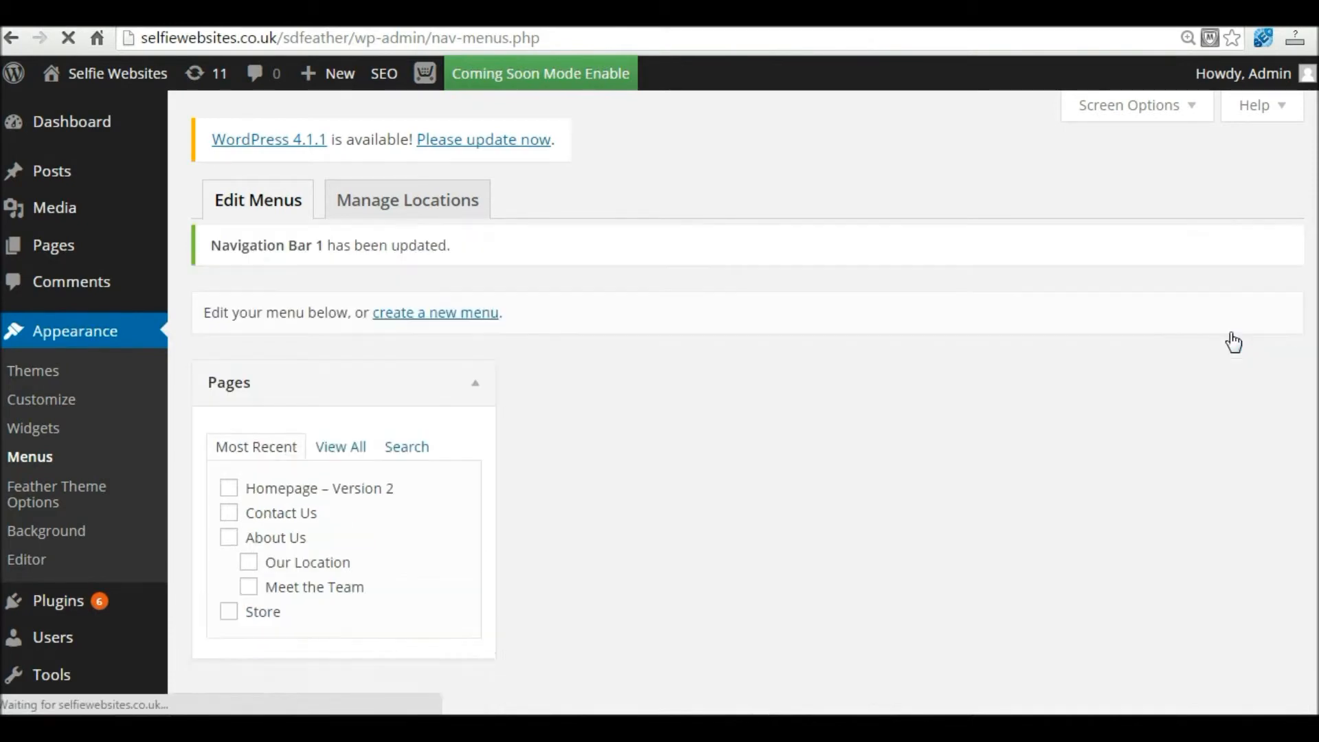
# Examine the menu structure and the order of the page links in the live site's navigation bar
pyautogui.click(129, 74)
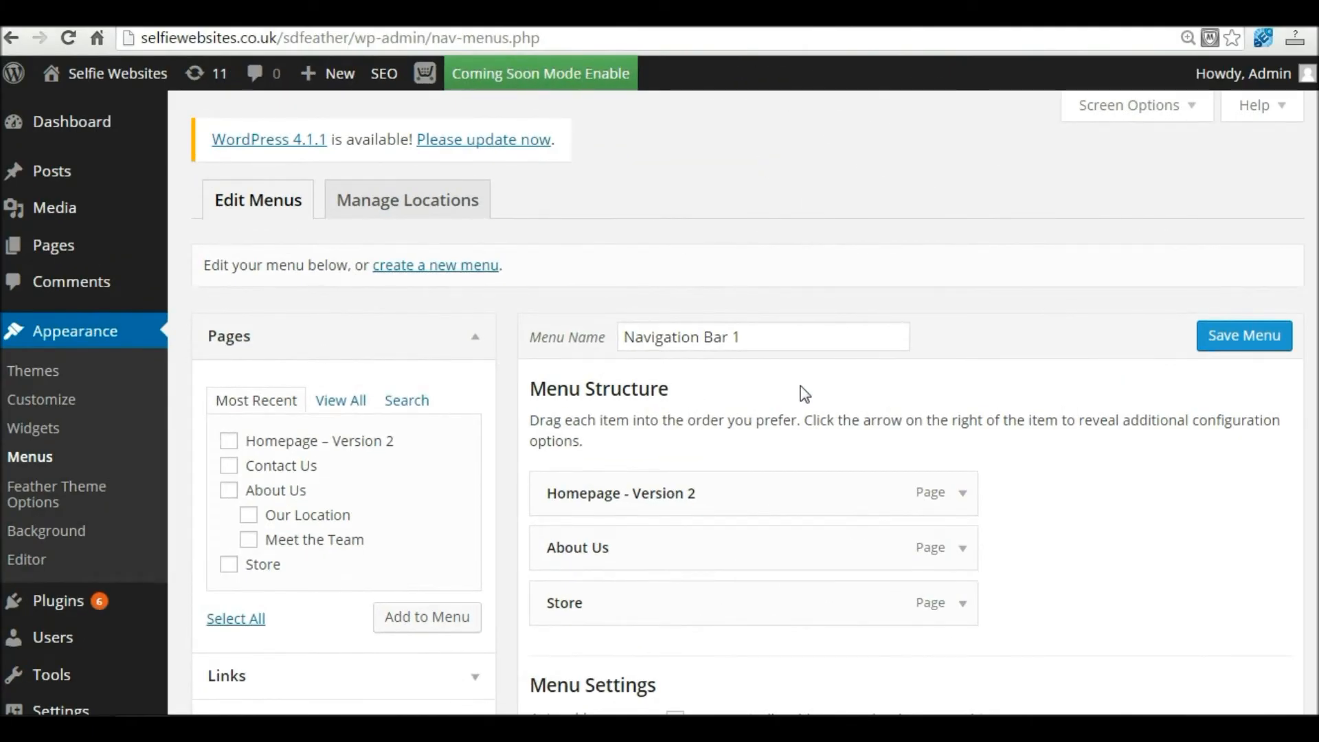
pyautogui.click(34, 464)
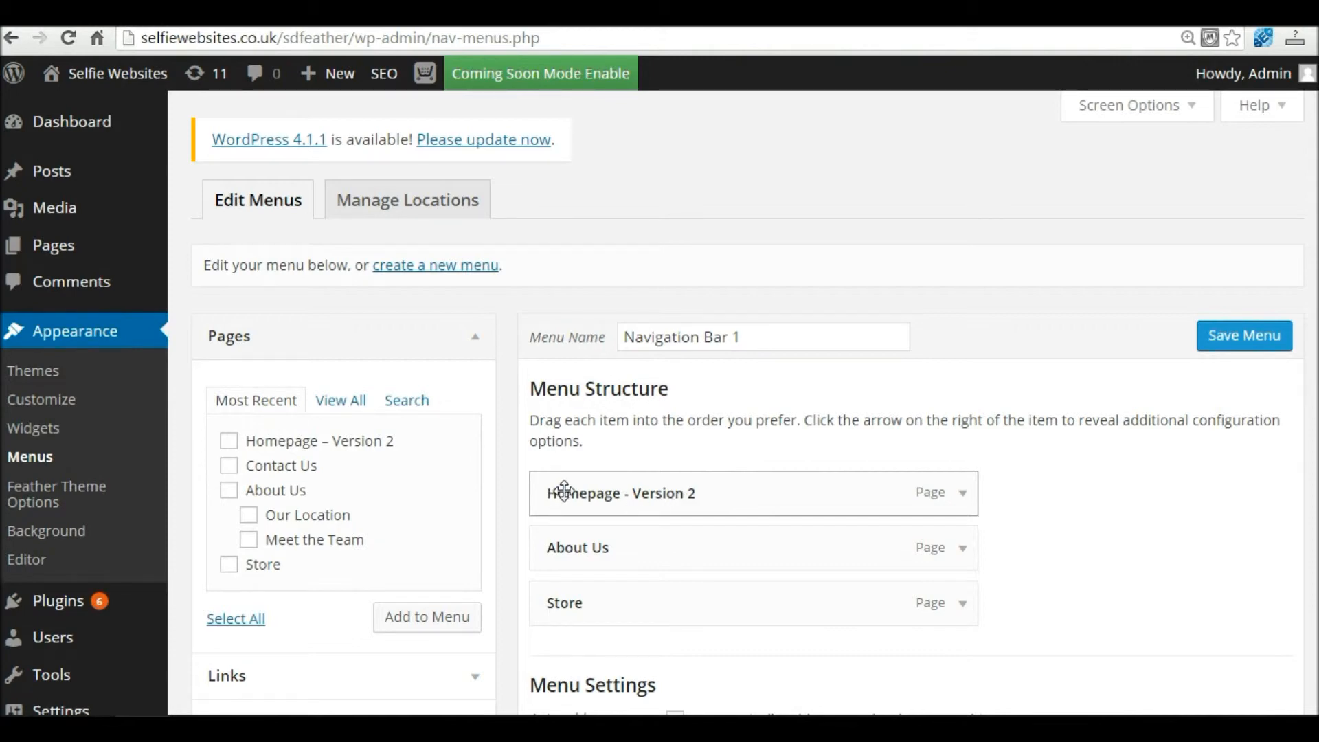
pyautogui.click(139, 81)
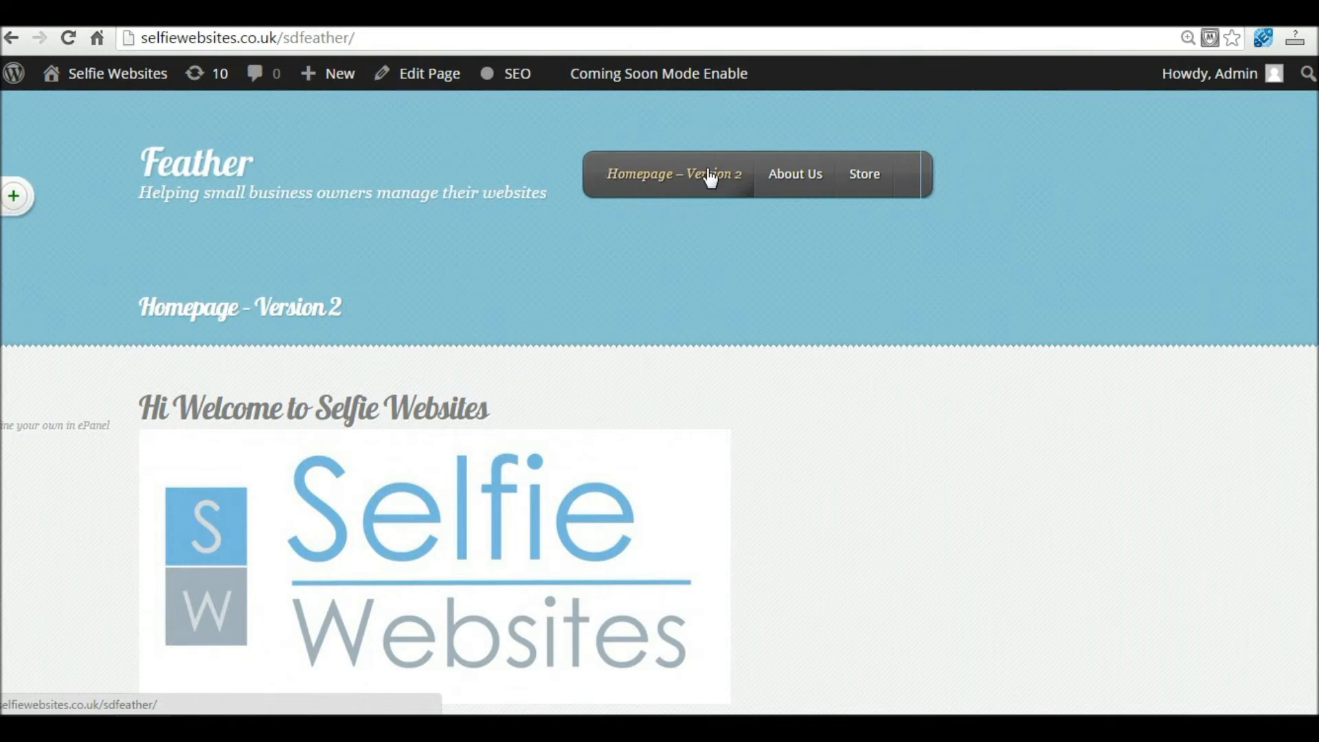
# Return to the dashboard and reopen Navigation Bar 1 in the menu editor
pyautogui.click(128, 80)
pyautogui.moveTo(65, 413)
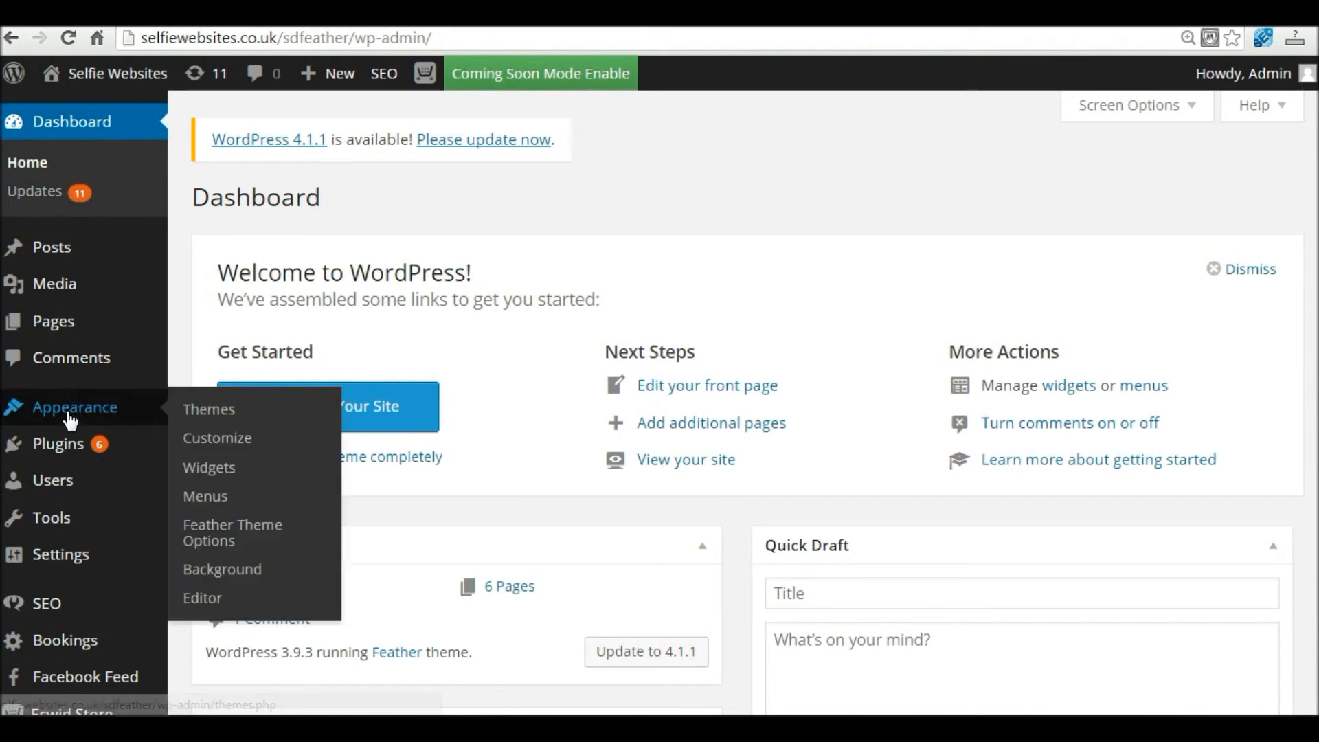
pyautogui.click(209, 493)
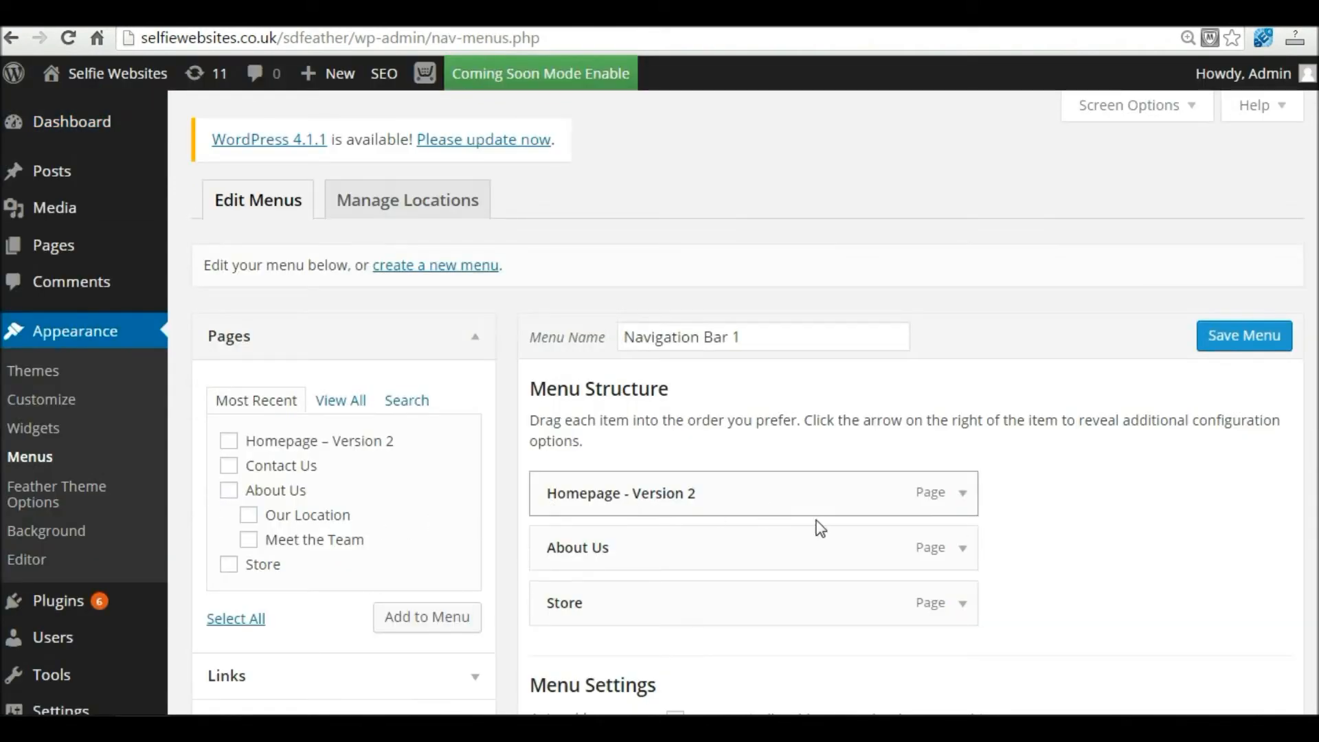
# Change the navigation label of the Homepage - Version 2 menu item to Home and save Navigation Bar 1
pyautogui.click(612, 496)
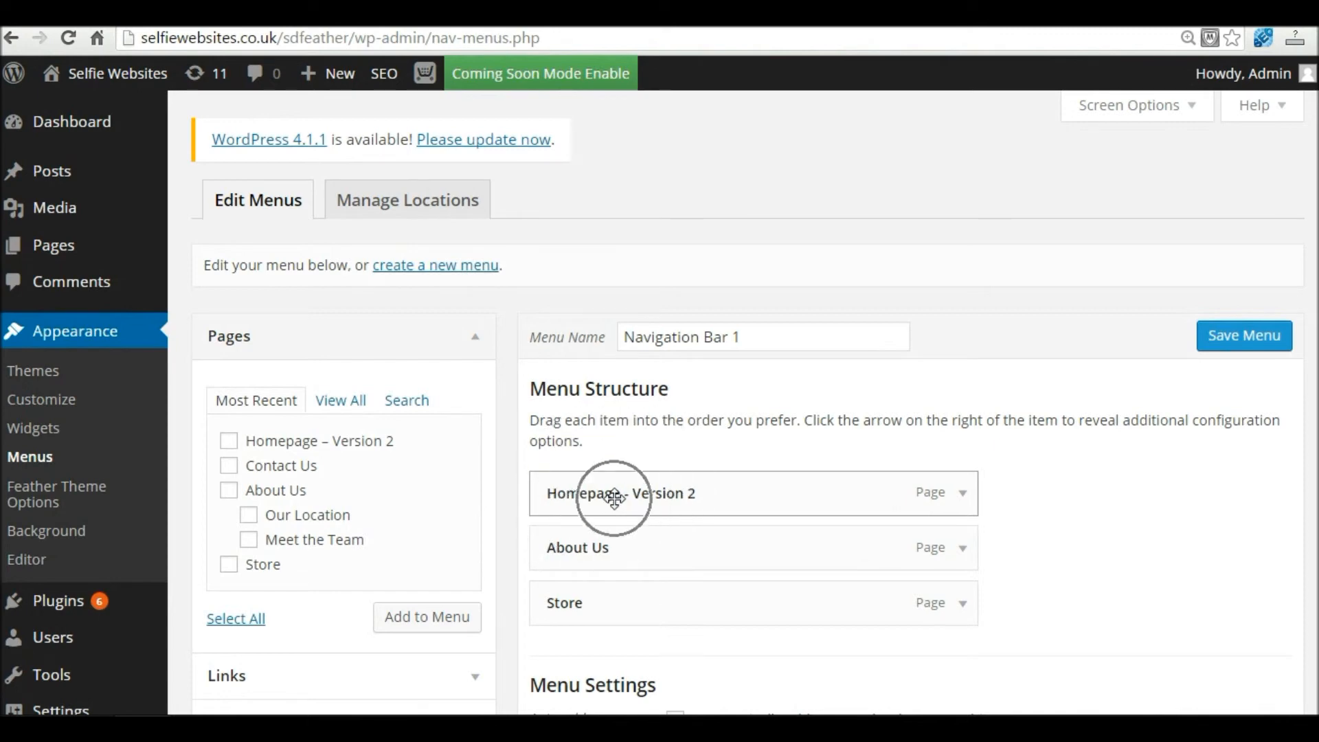
pyautogui.click(962, 494)
pyautogui.moveTo(736, 568); pyautogui.dragTo(547, 566)
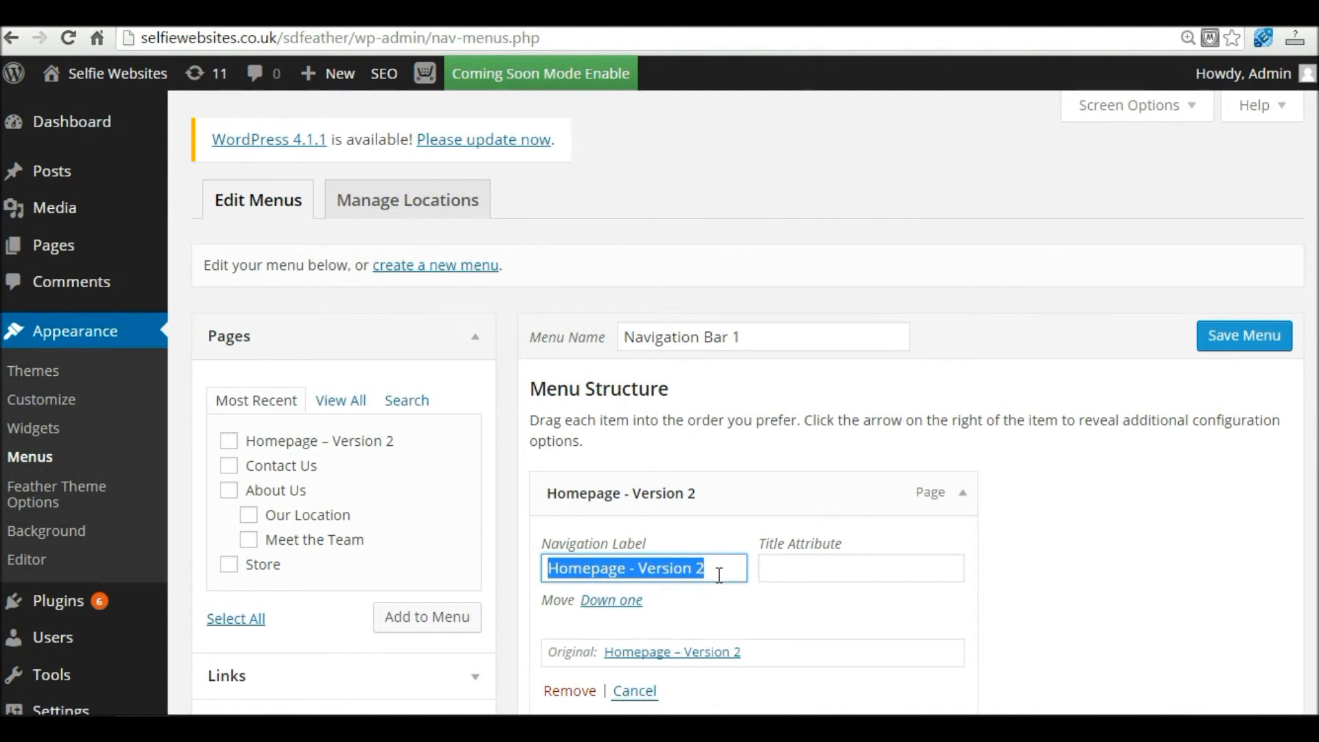
pyautogui.write('Home')
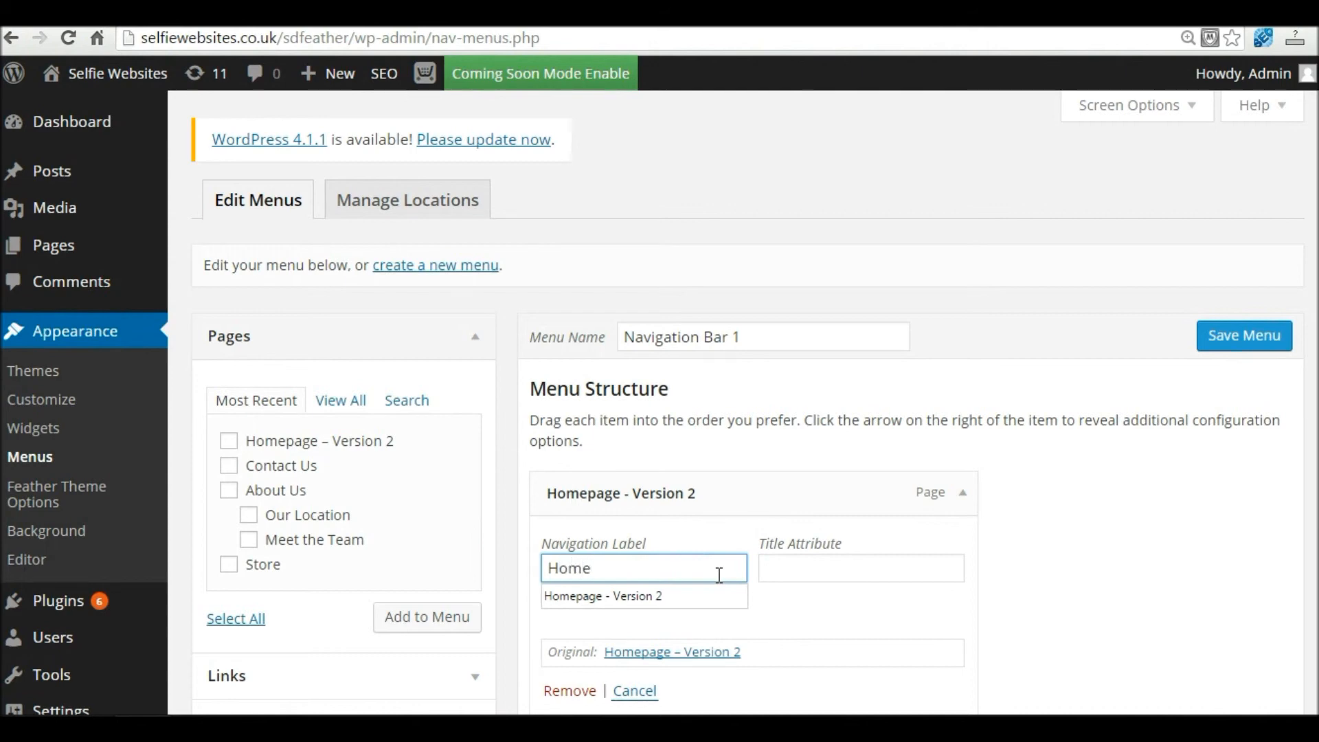
pyautogui.press('Escape')
pyautogui.scroll(-1, 654, 501)
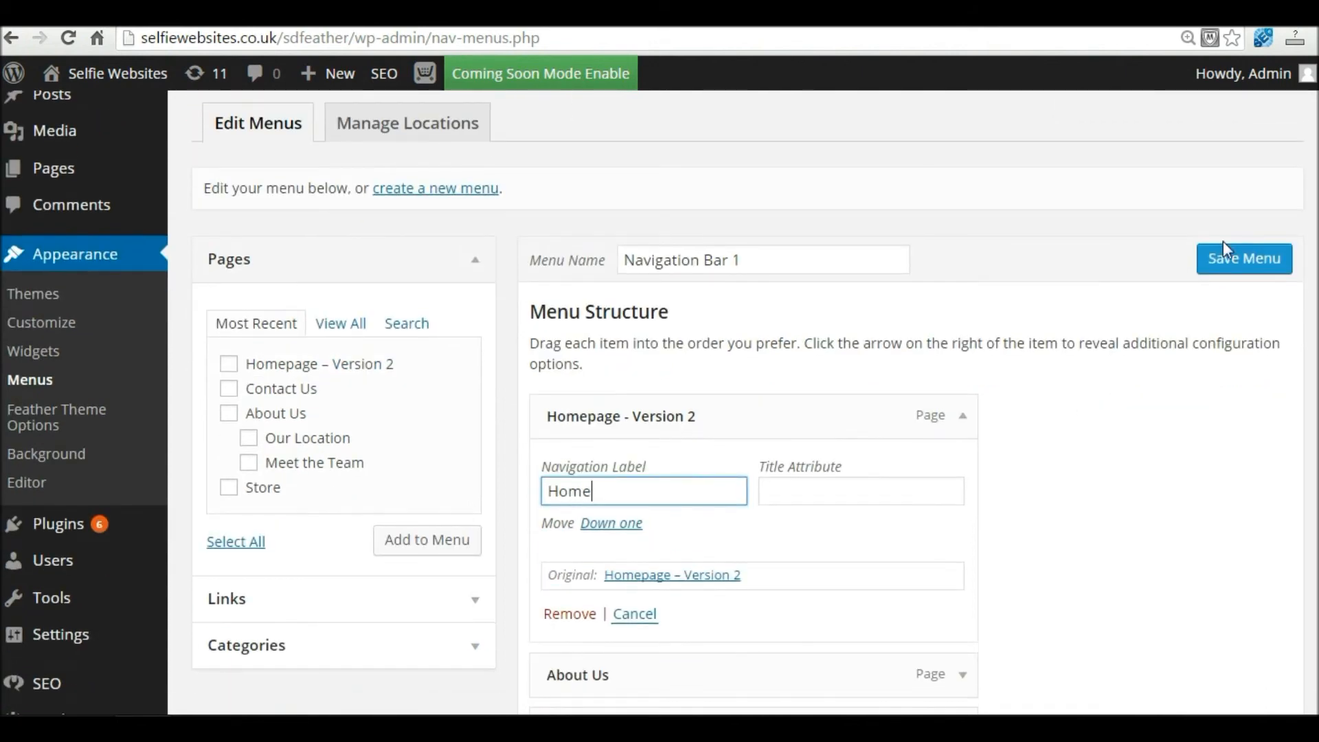
pyautogui.click(1230, 262)
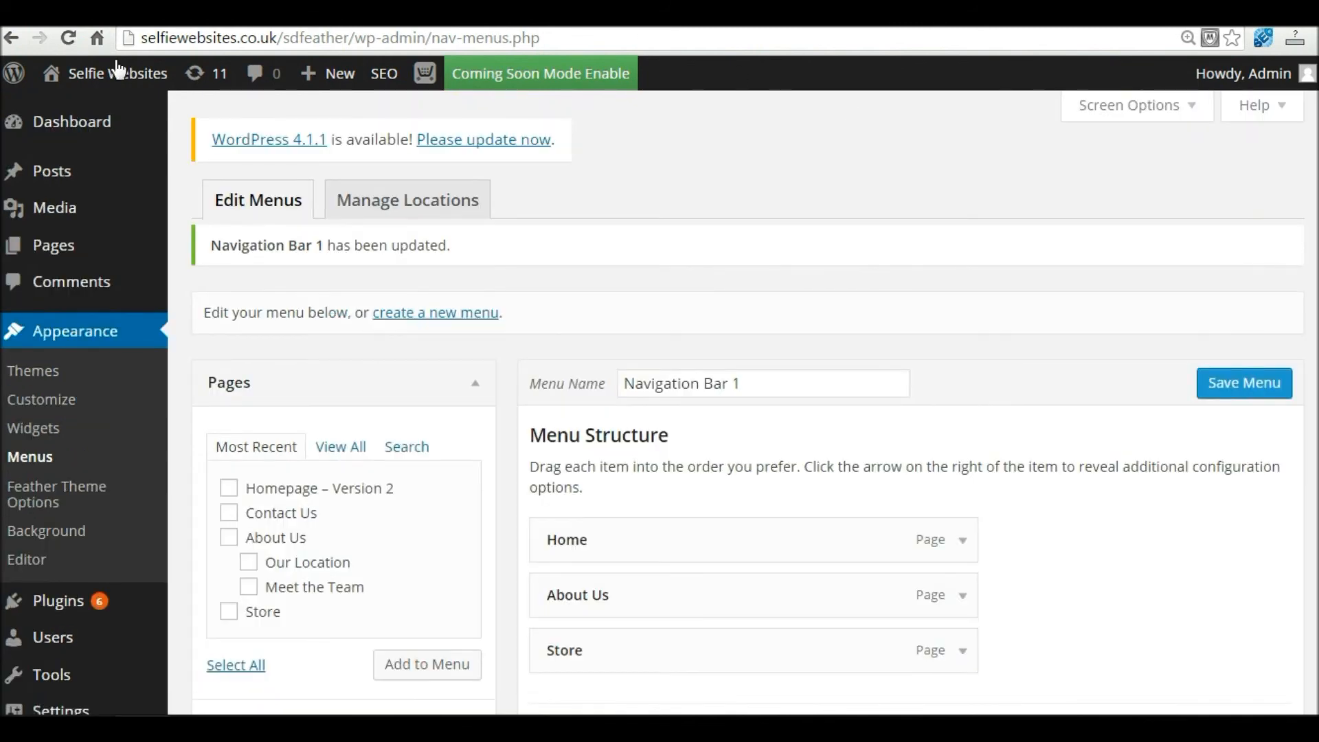
# View the live site and follow the Home link in its navigation bar to check the page it opens
pyautogui.moveTo(114, 77)
pyautogui.click(106, 73)
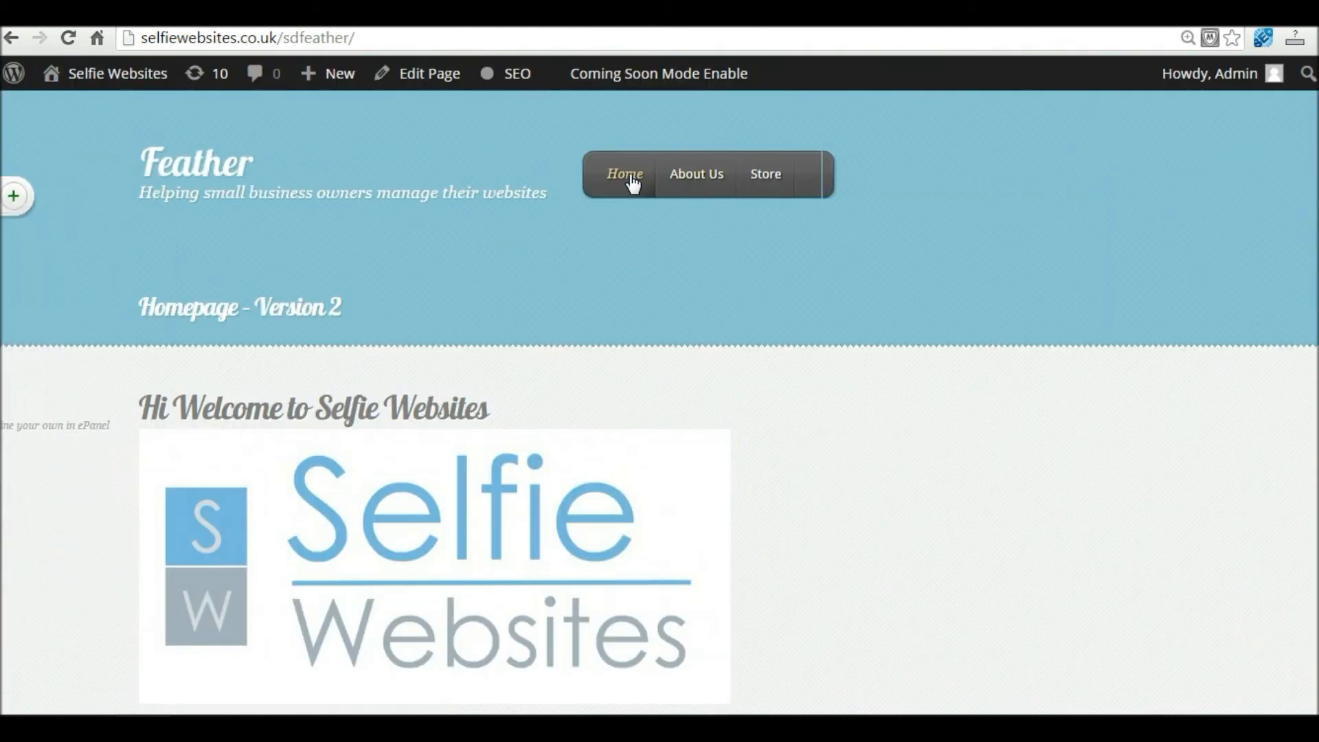
pyautogui.click(631, 181)
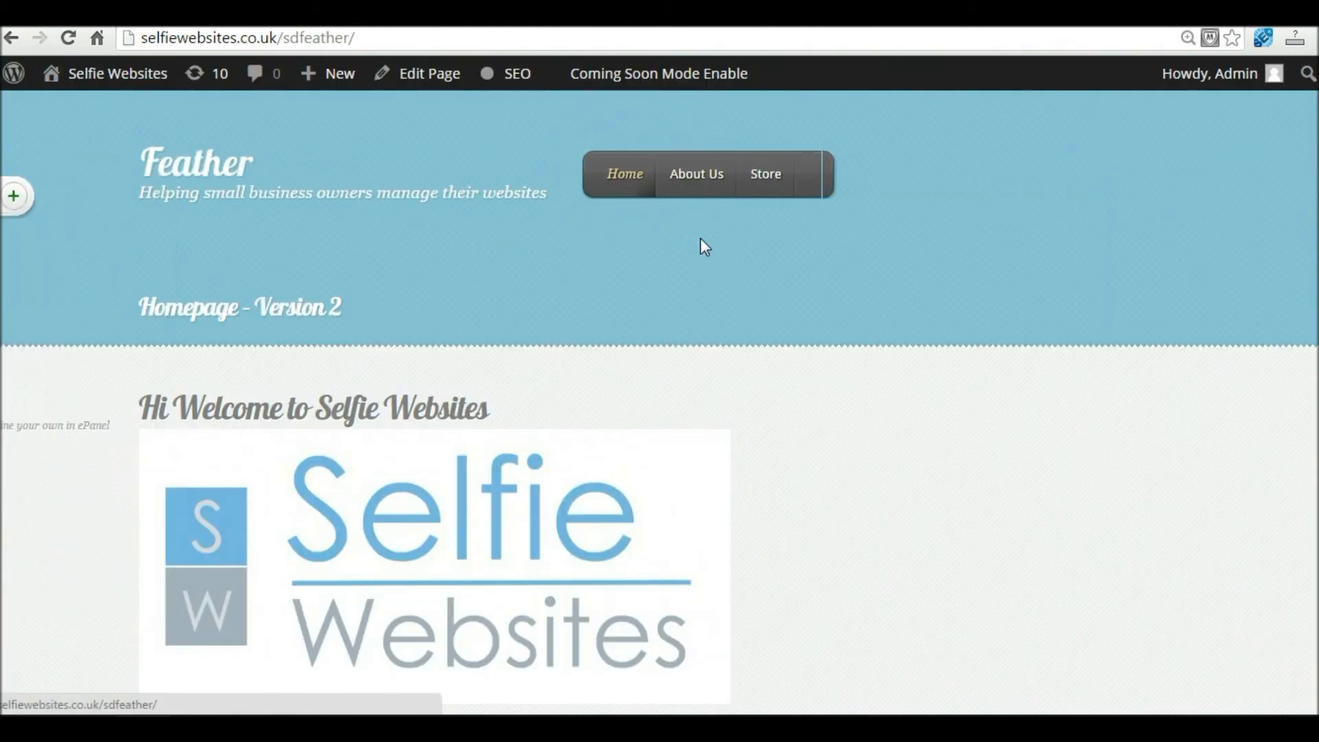